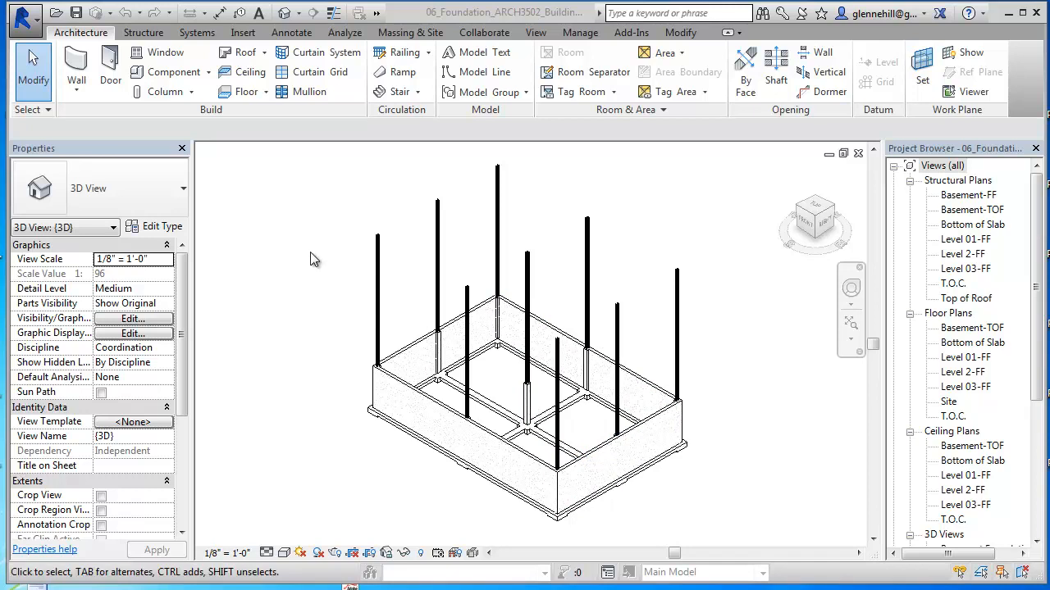
Step: Start placing a structural beam using the Concrete-Rectangular Beam type 12 x 24
click(145, 35)
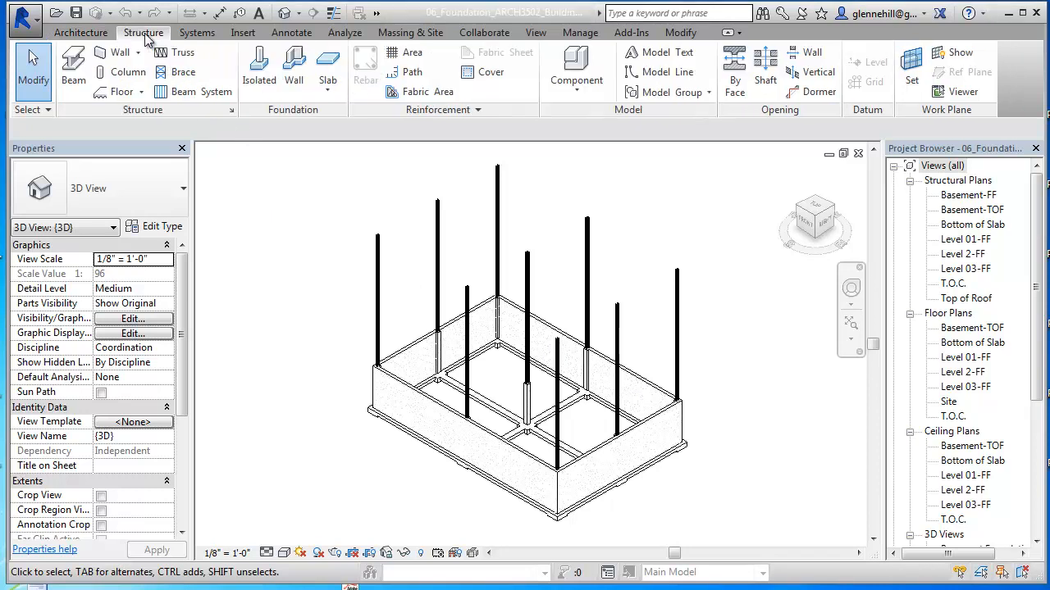
click(74, 74)
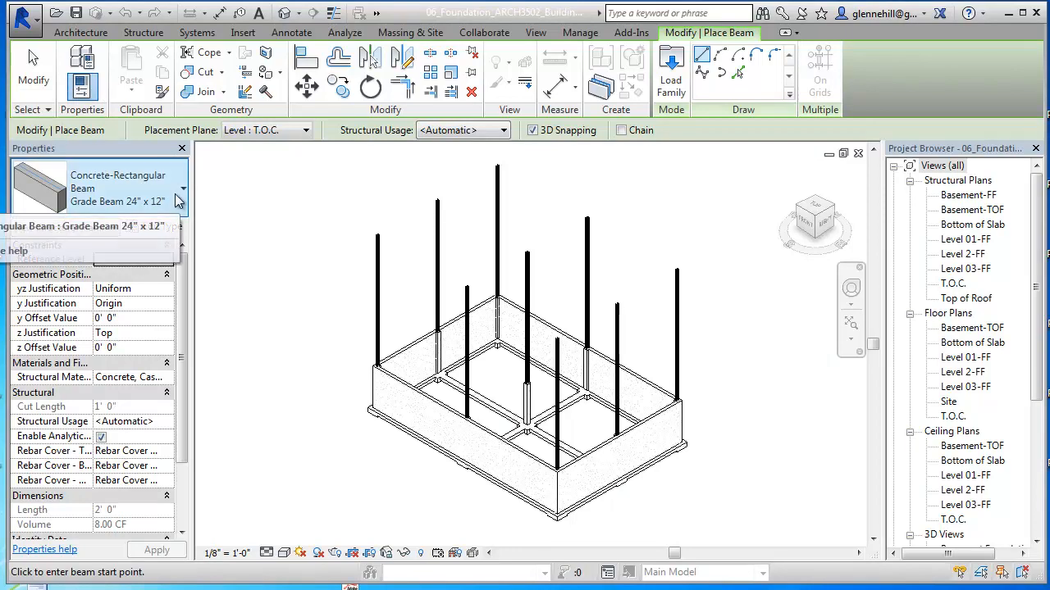
click(183, 193)
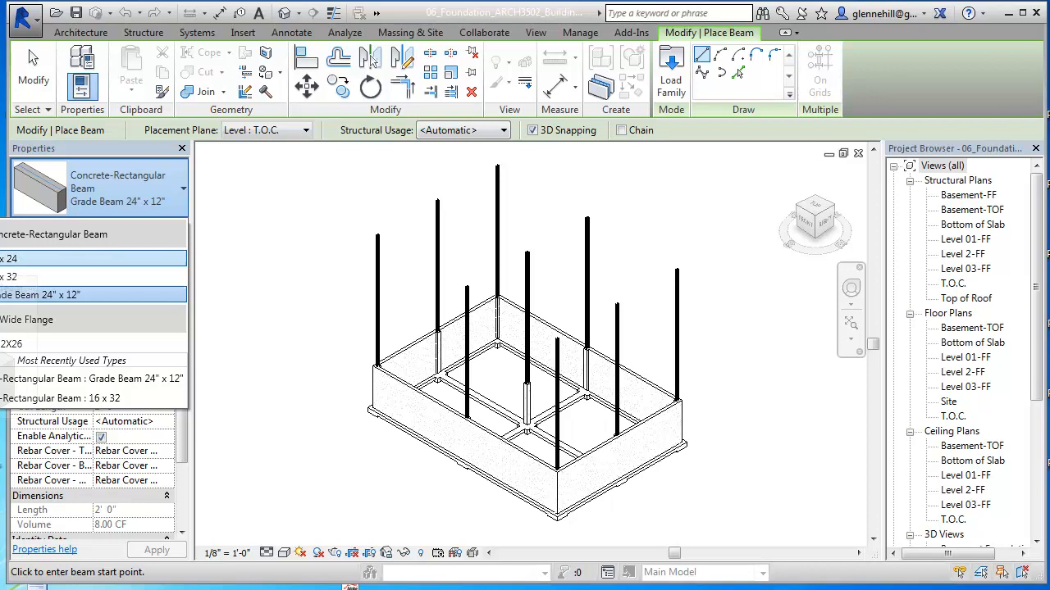
click(39, 260)
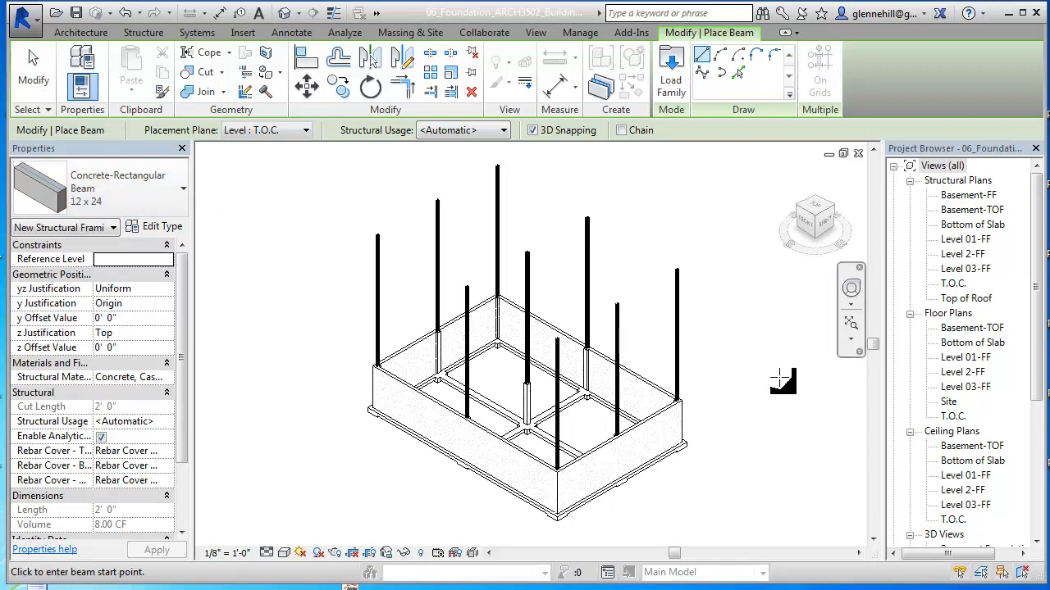
Step: Tile the open views, open the Level 01-FF structural plan and maximize it around the foundation walls
key(w)
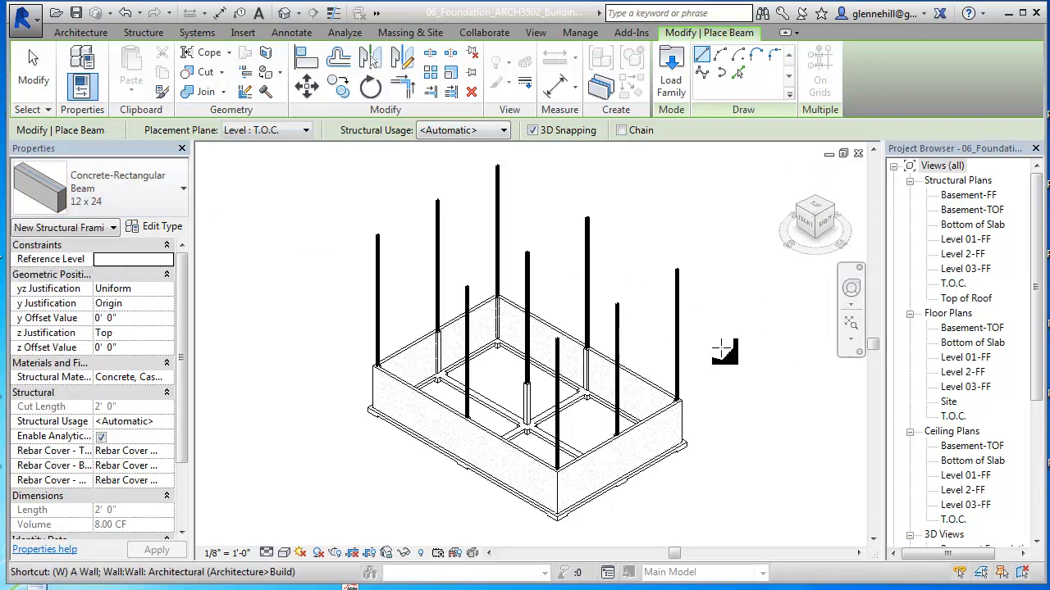
key(t)
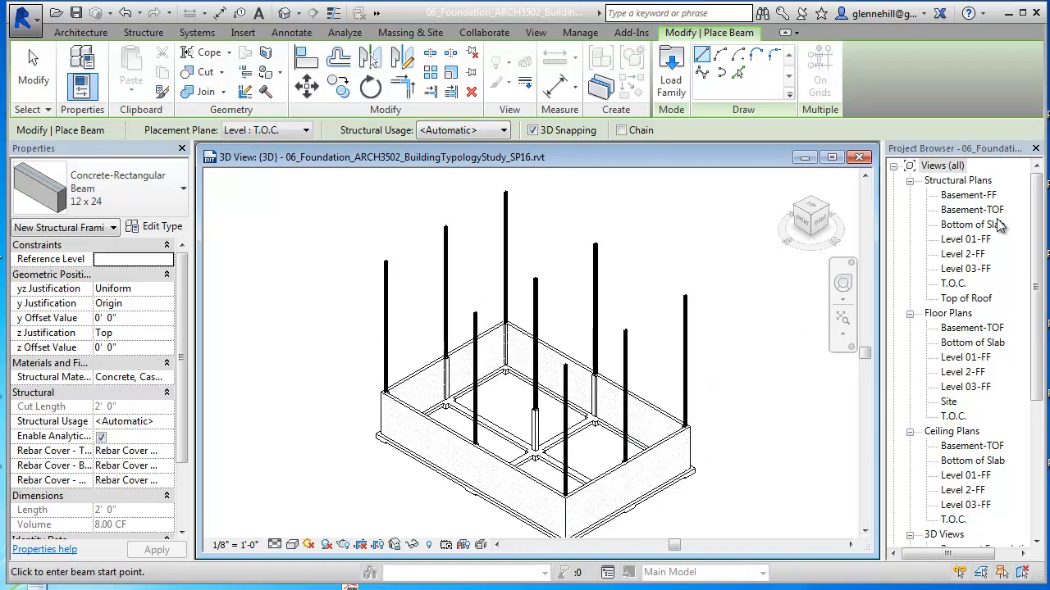
double_click(968, 239)
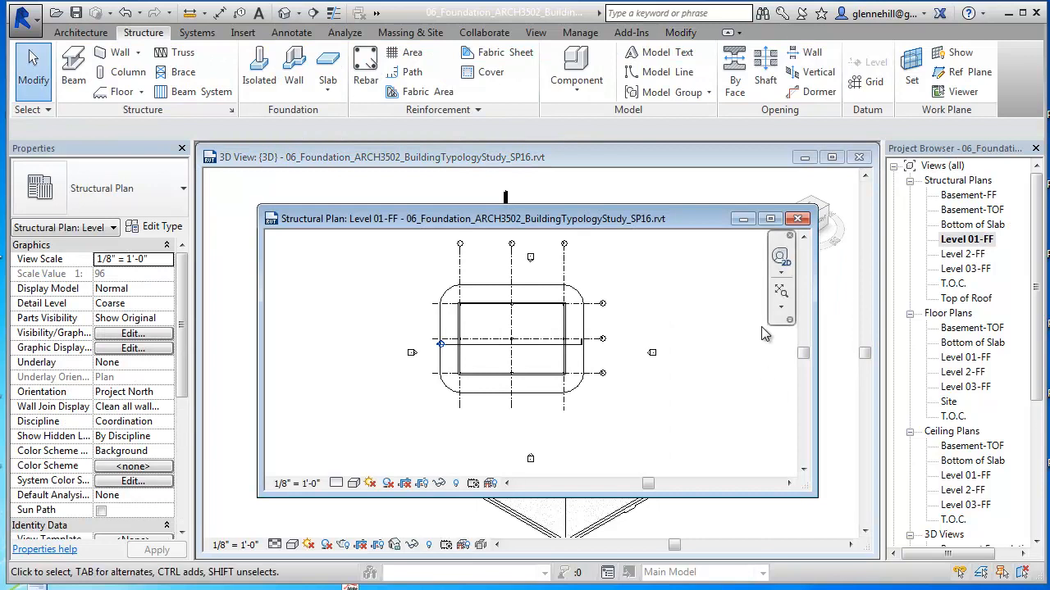
click(769, 219)
scroll(468, 264, up, 3)
middle_drag(465, 249, 603, 375)
scroll(601, 376, up, 2)
middle_drag(599, 316, 658, 308)
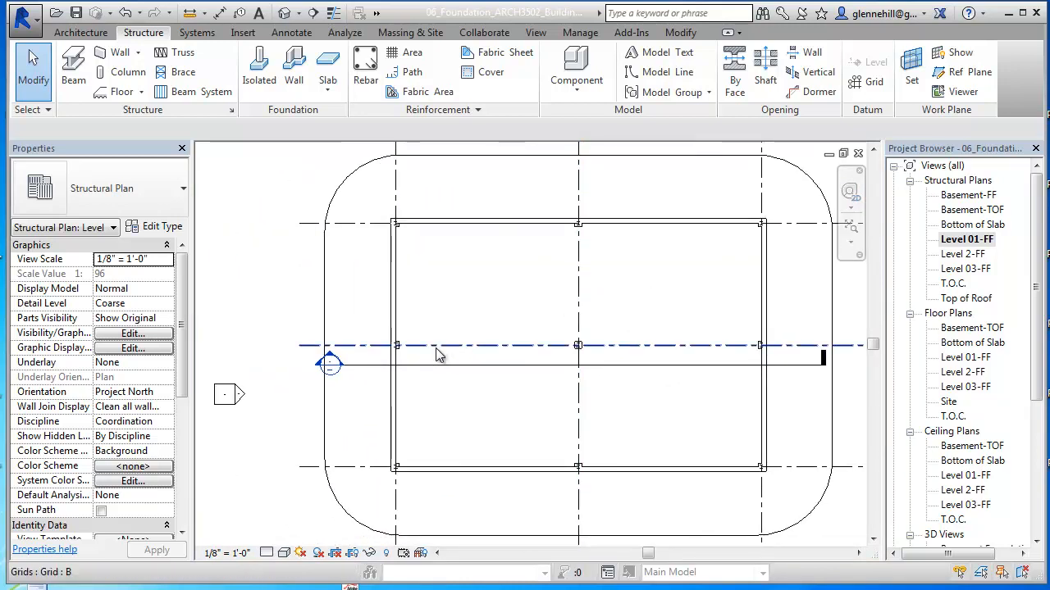
click(394, 256)
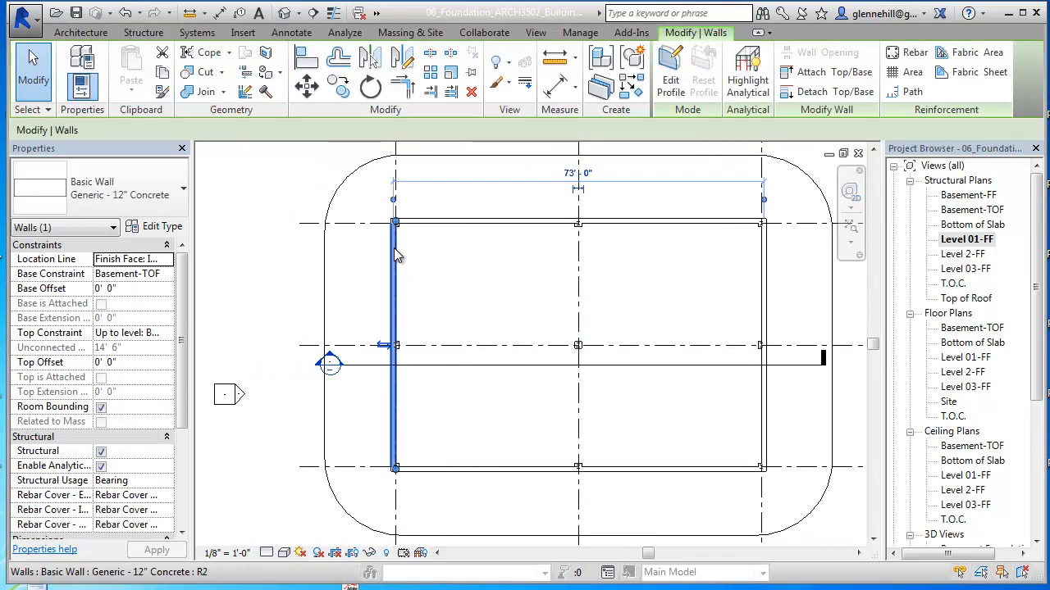
click(362, 271)
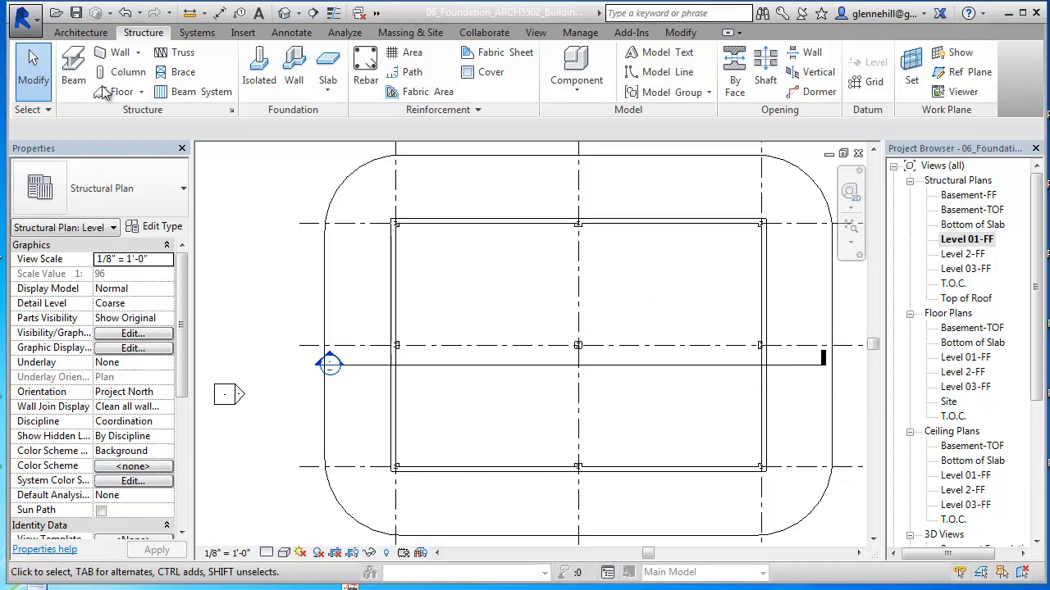
click(72, 70)
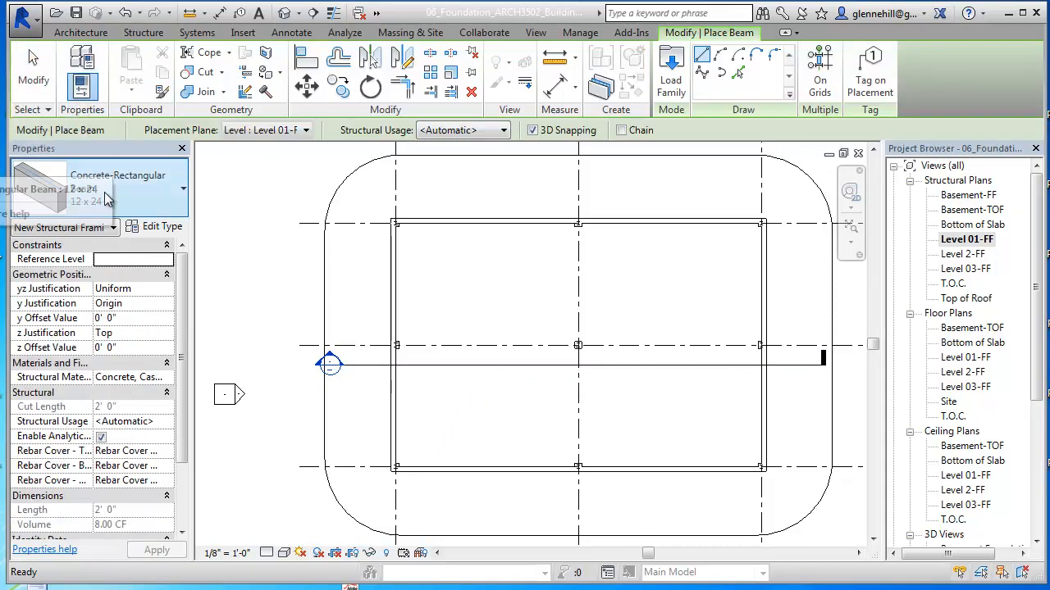
click(144, 185)
click(145, 182)
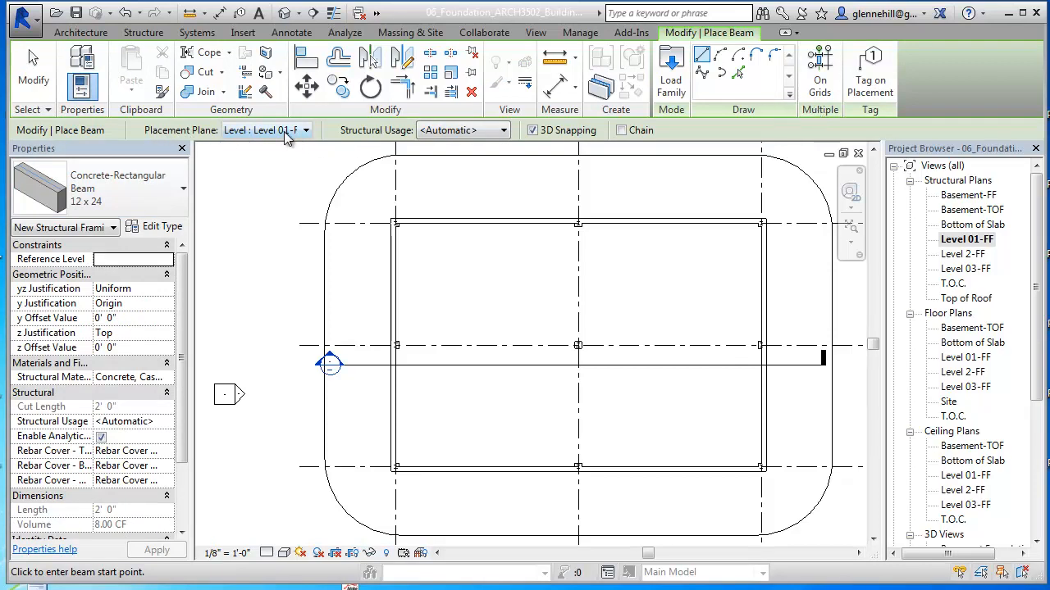
click(305, 131)
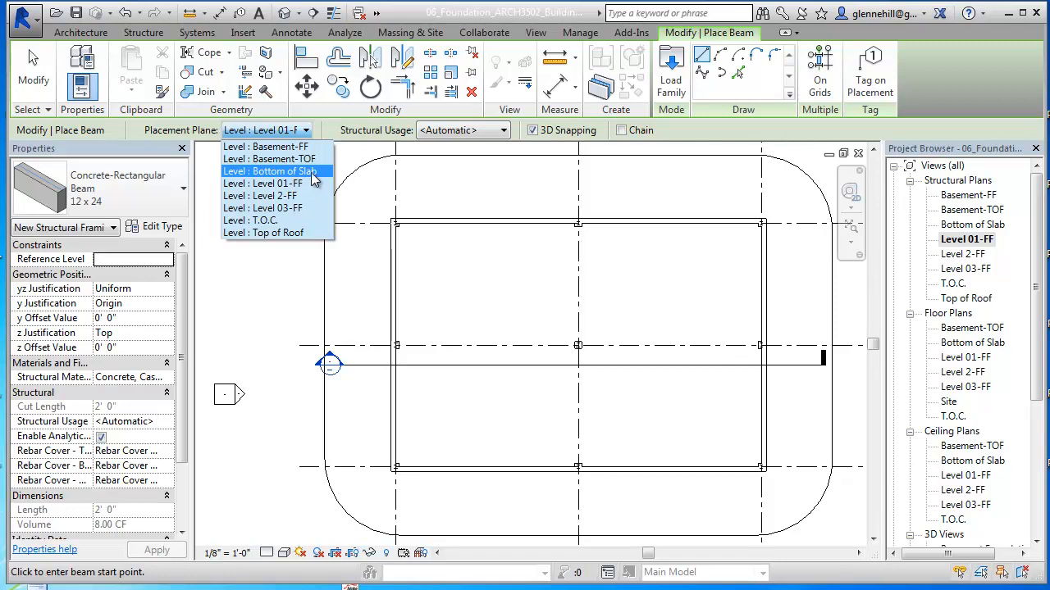
click(283, 309)
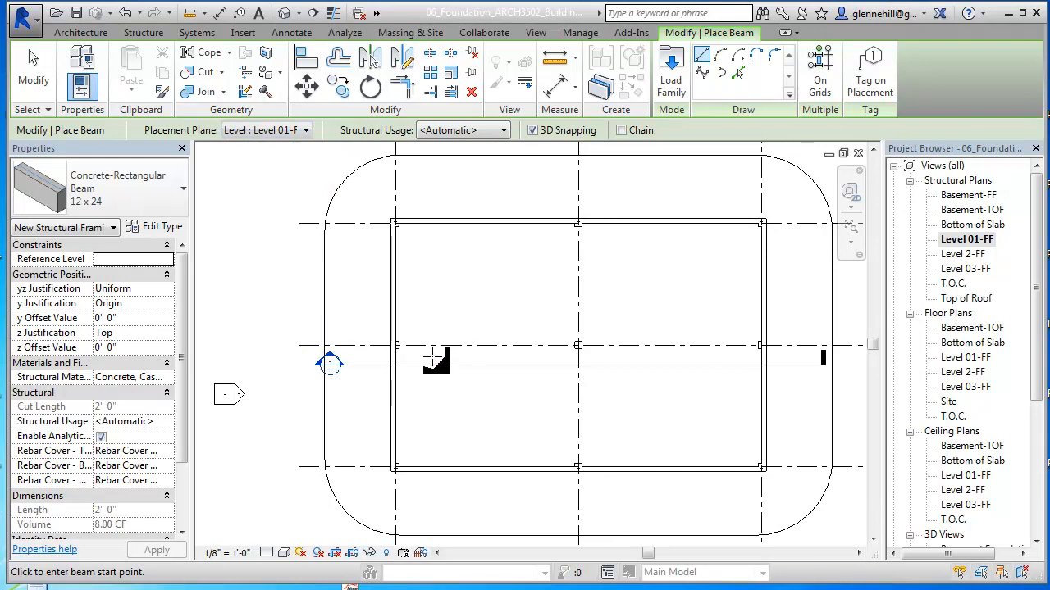
Step: Tile the open views and close the 3D view, keeping the Level 01-FF structural plan open
key(w)
key(t)
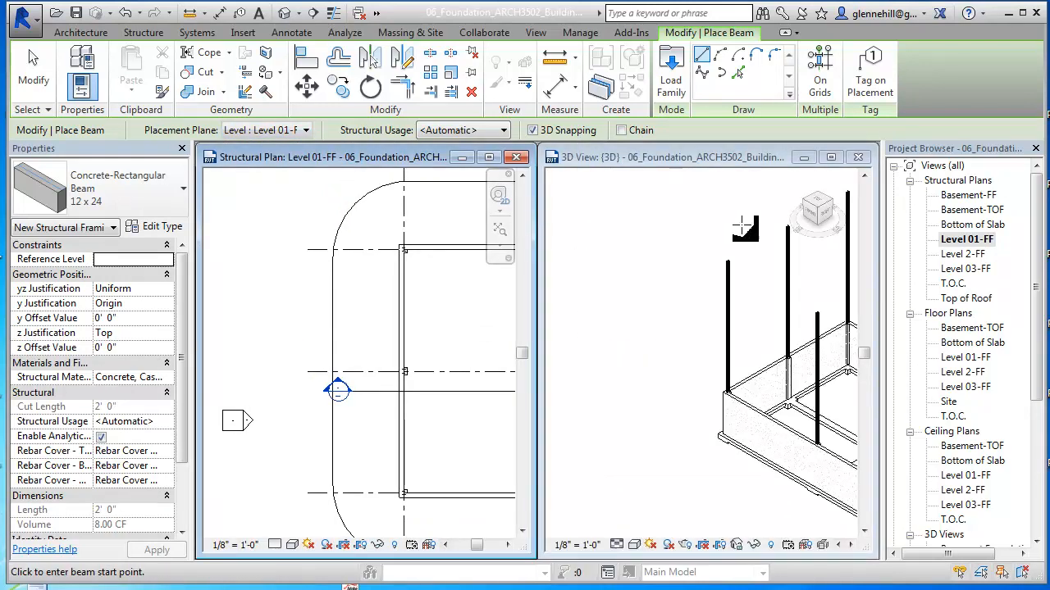
click(858, 159)
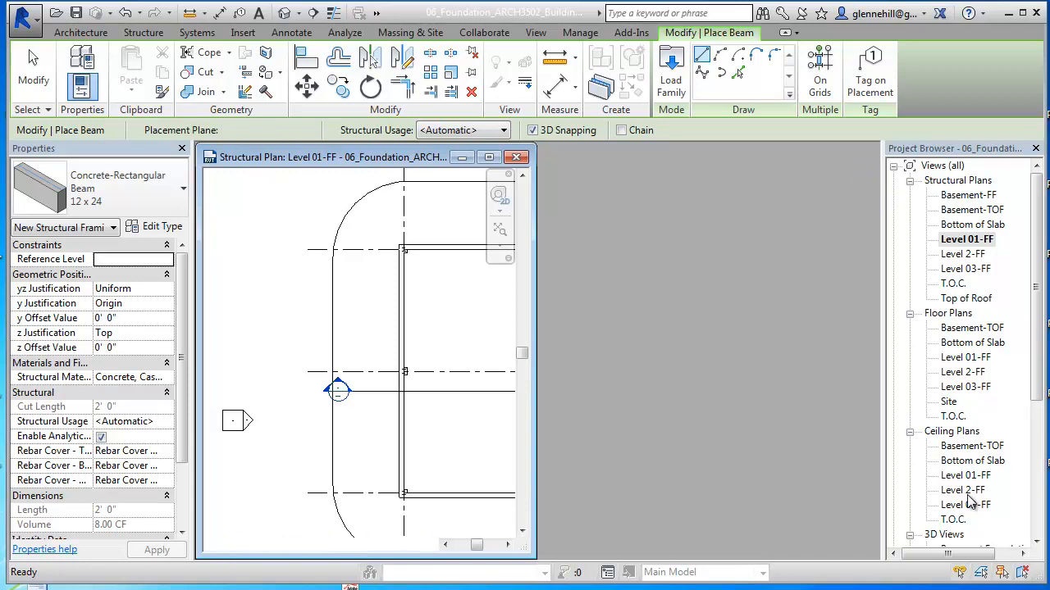
Step: Open the building section Section 1 and maximize its view
click(966, 491)
scroll(972, 499, down, 3)
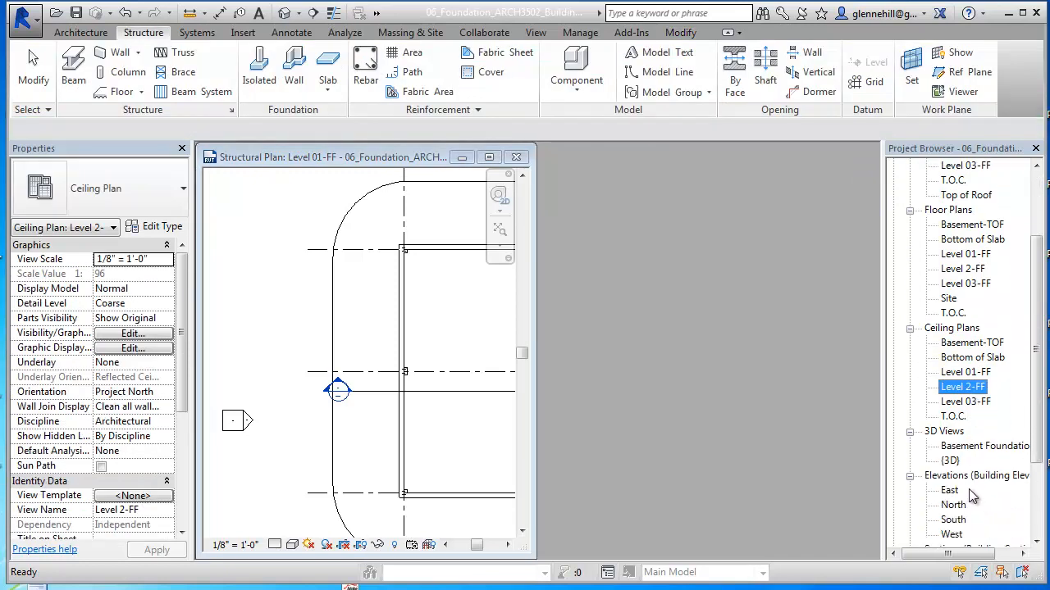
scroll(968, 496, down, 4)
double_click(962, 505)
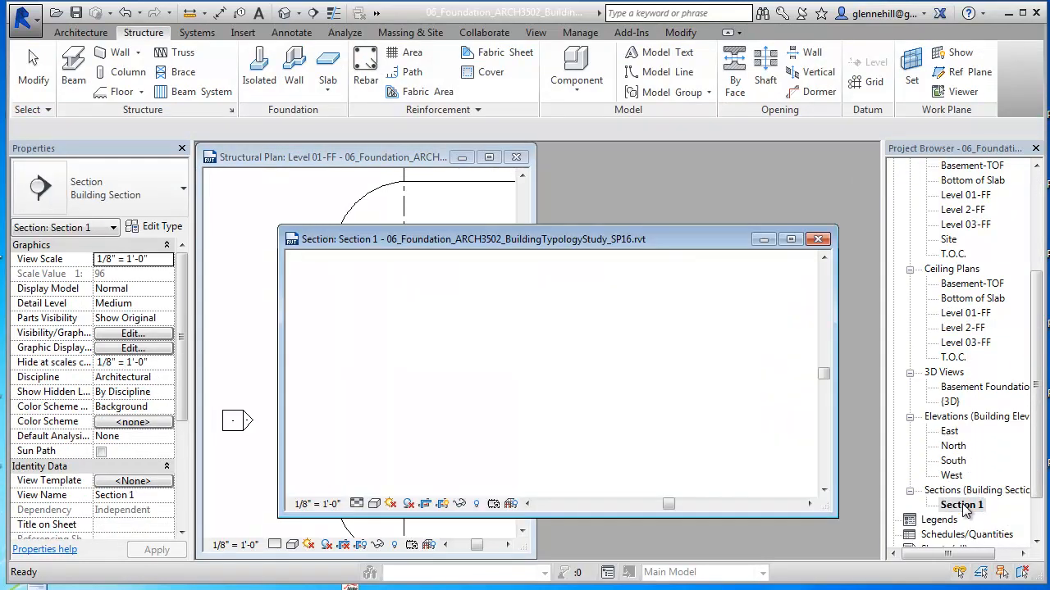
click(792, 241)
Step: Add an elbow to the T.O.C. level line and shift its head down, clear of the Bottom of Slab label
scroll(556, 340, up, 5)
scroll(556, 340, up, 2)
scroll(509, 345, down, 2)
scroll(538, 356, up, 2)
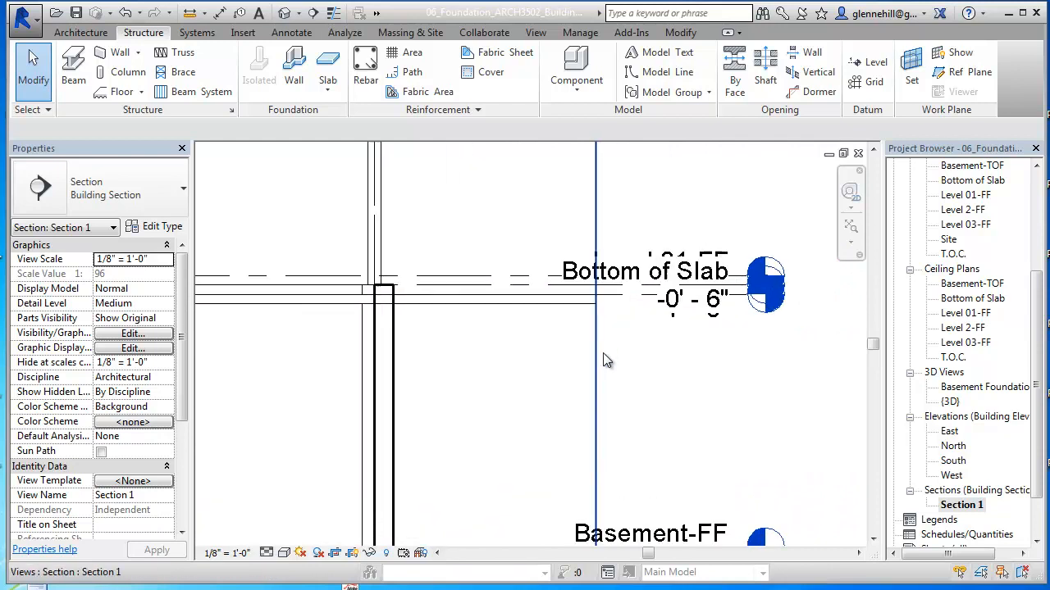
click(638, 302)
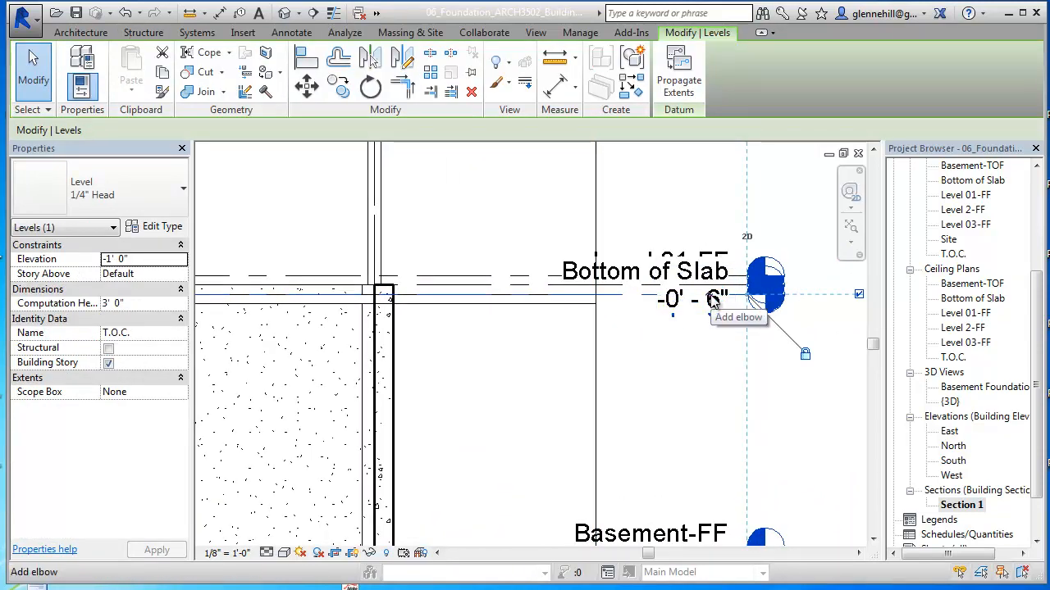
click(713, 302)
drag(712, 333, 534, 434)
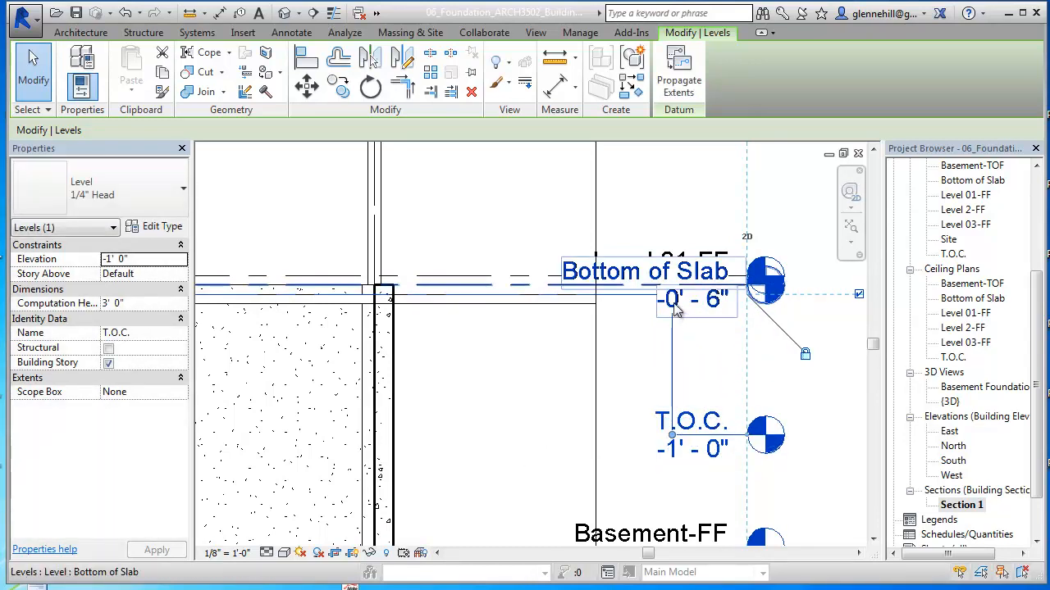
drag(679, 314, 477, 297)
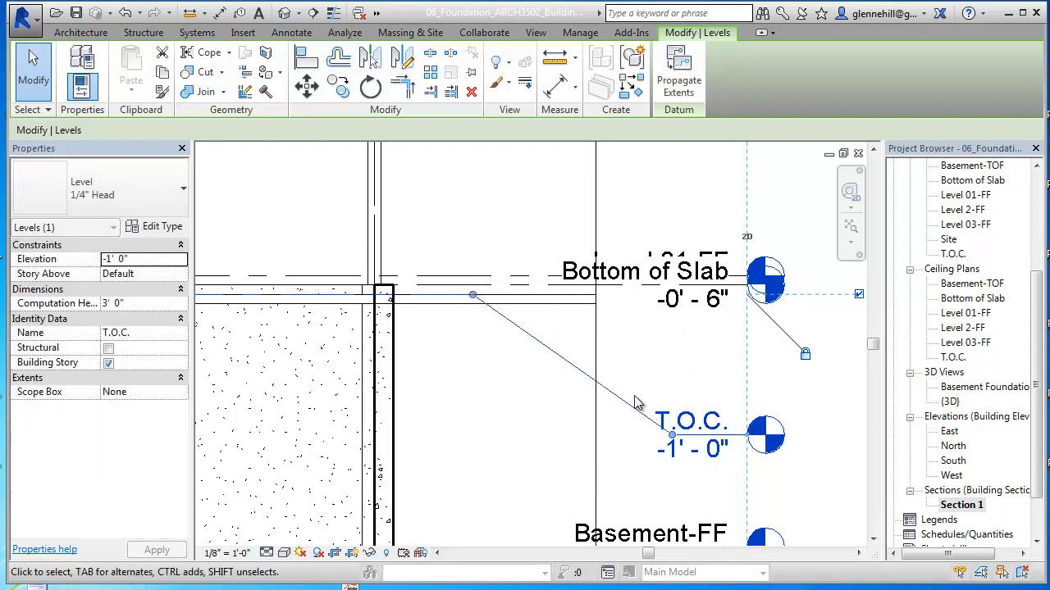
drag(671, 441, 495, 417)
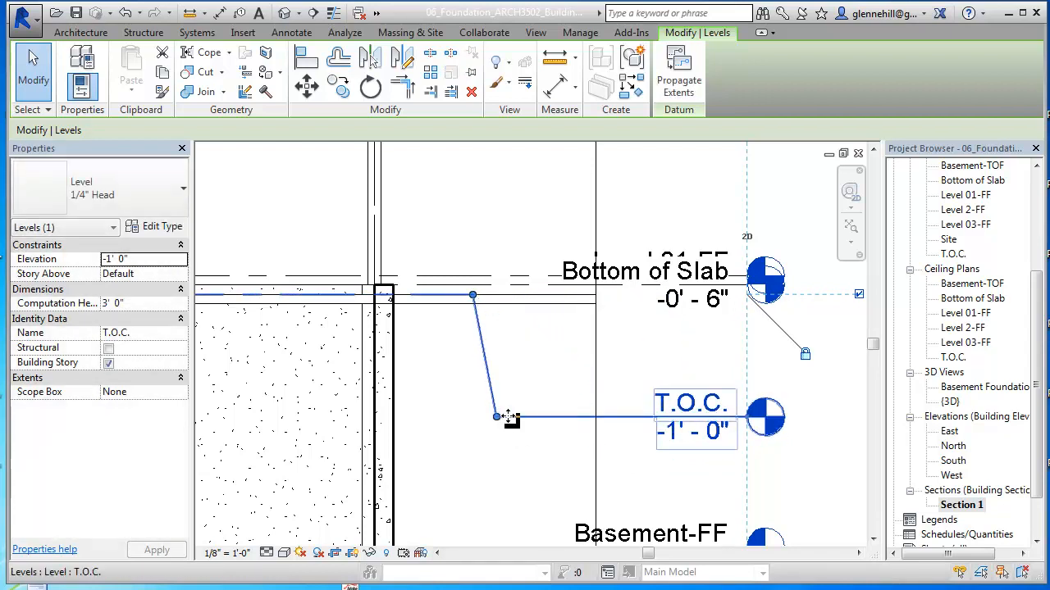
Step: Add an elbow to the Bottom of Slab level line and place its head between the Level 01-FF and T.O.C. heads
click(553, 295)
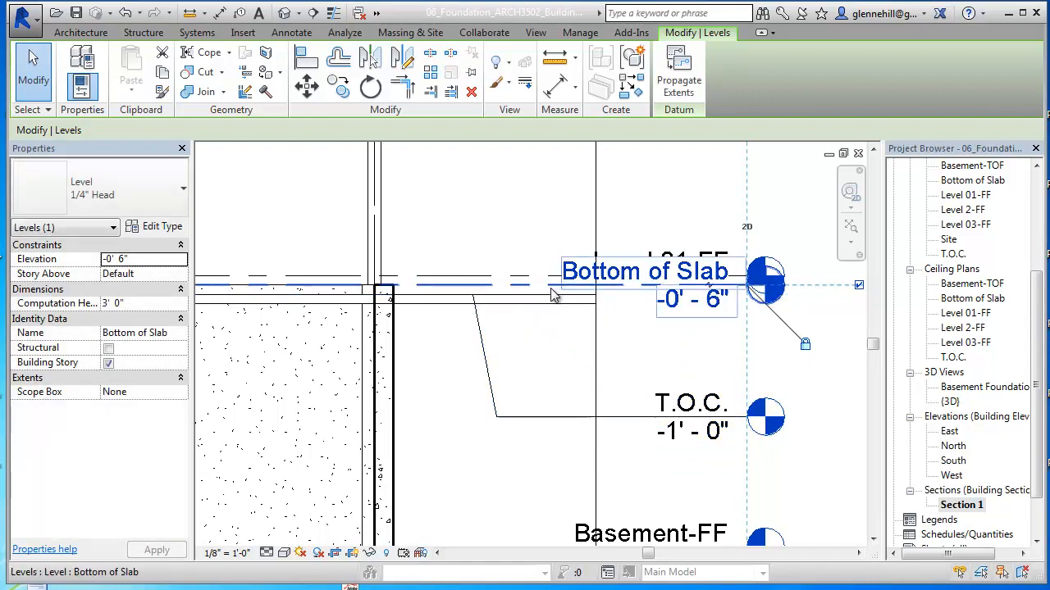
click(711, 291)
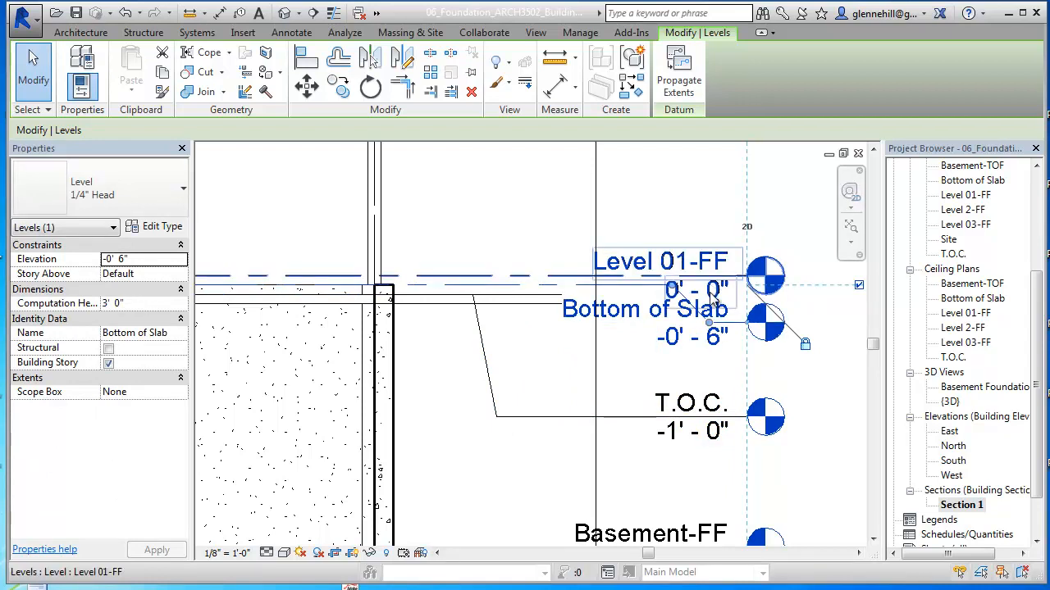
drag(710, 320, 710, 353)
drag(672, 288, 494, 286)
drag(712, 354, 523, 356)
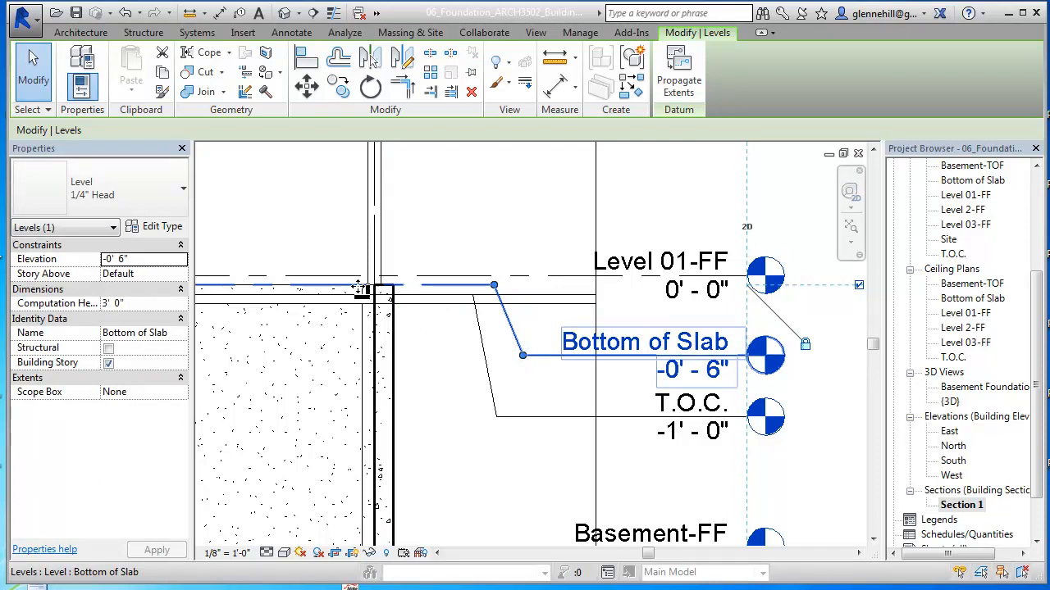
Step: Hide the curb site element in the Section 1 view
click(453, 309)
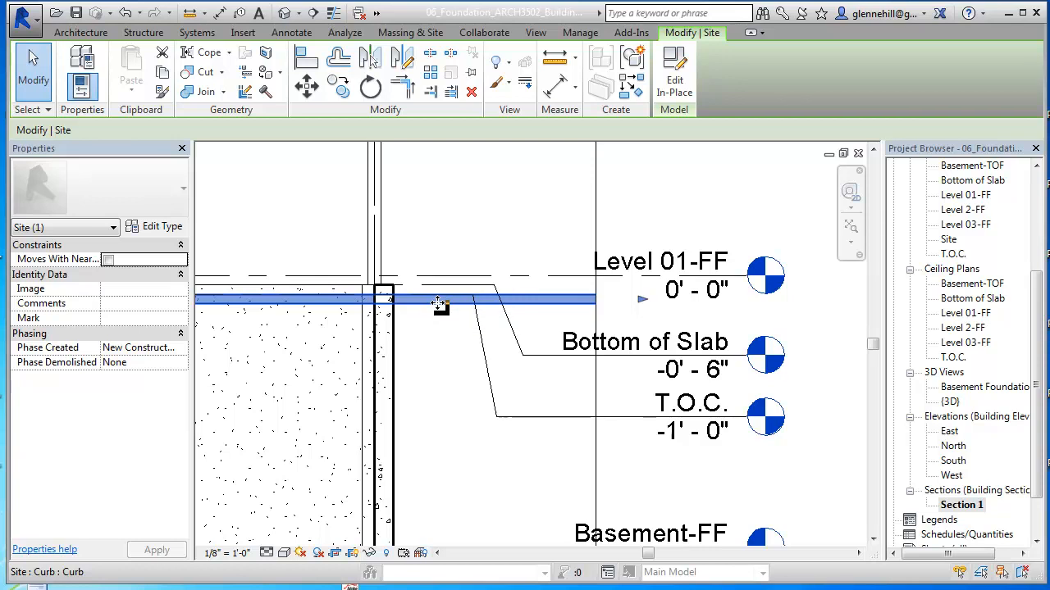
right_click(440, 304)
mouse_move(496, 381)
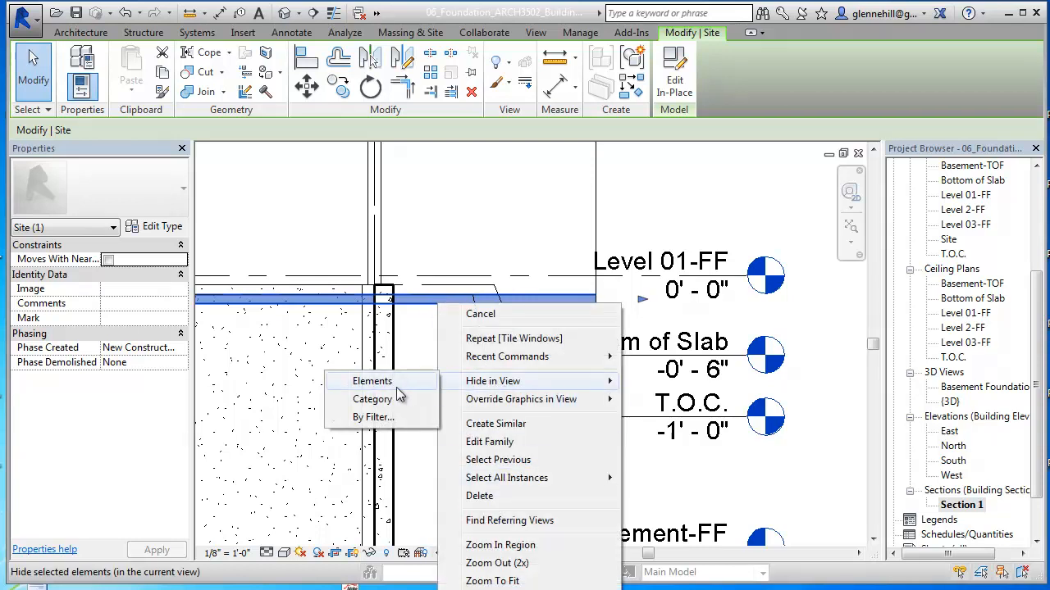
click(395, 388)
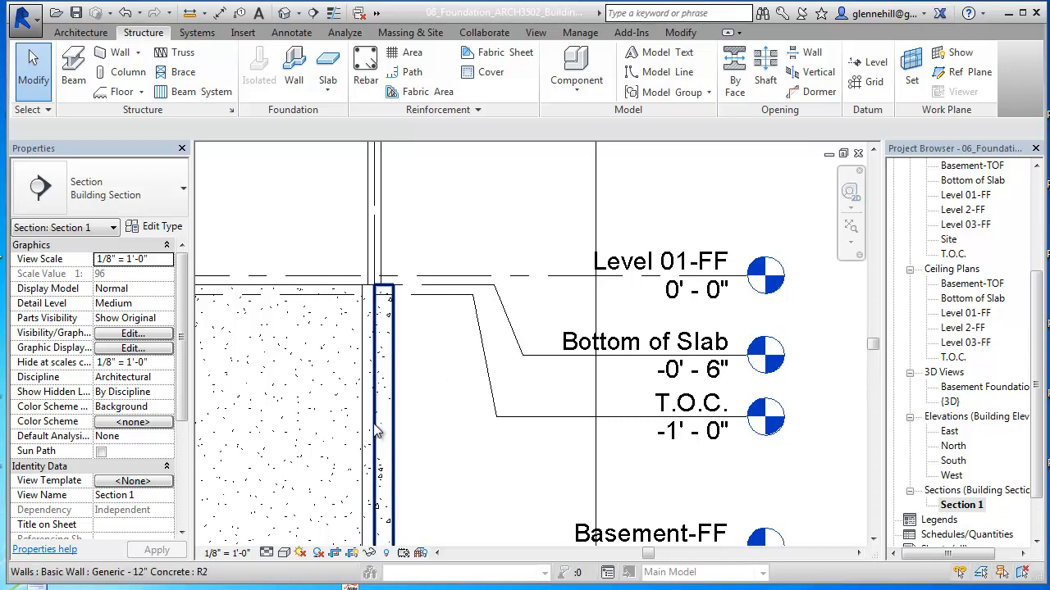
Step: Tile Section 1 beside the Level 01-FF structural plan and hide the curb element in the plan
key(w)
key(t)
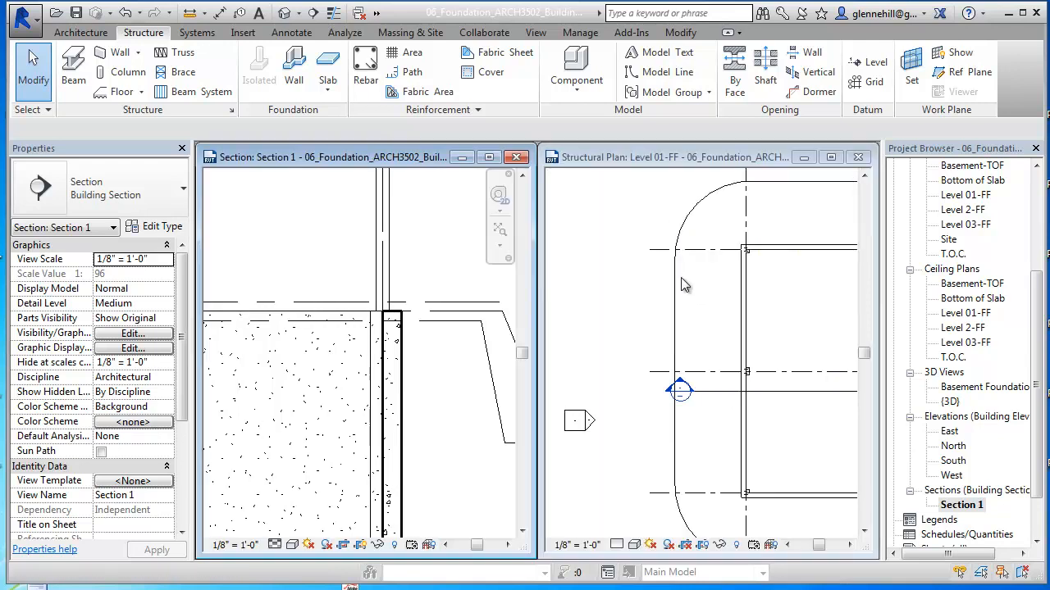
click(753, 358)
scroll(763, 349, down, 1)
middle_drag(782, 351, 620, 333)
click(699, 204)
right_click(698, 205)
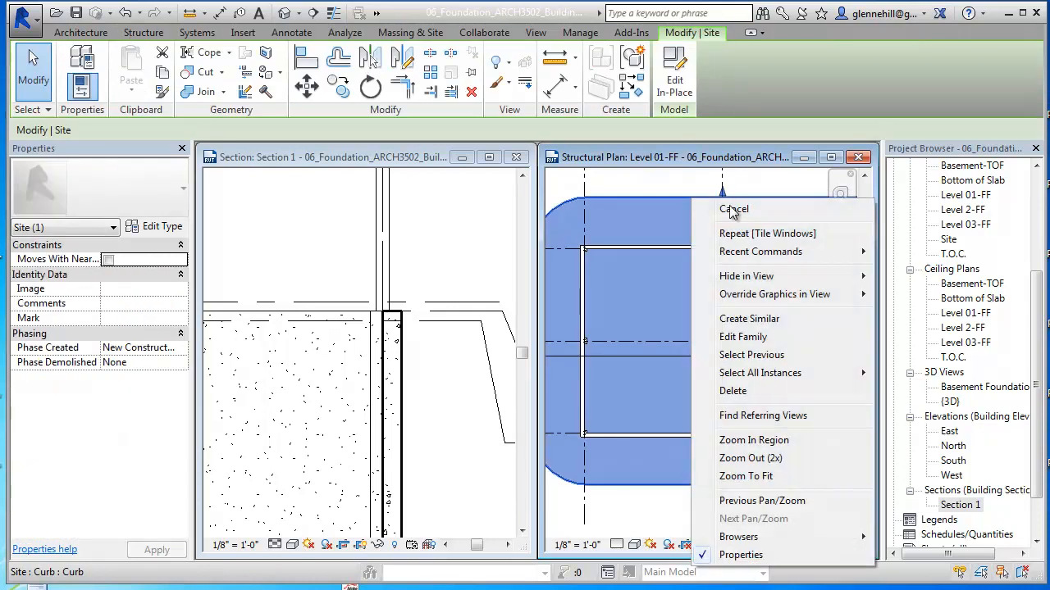
mouse_move(770, 283)
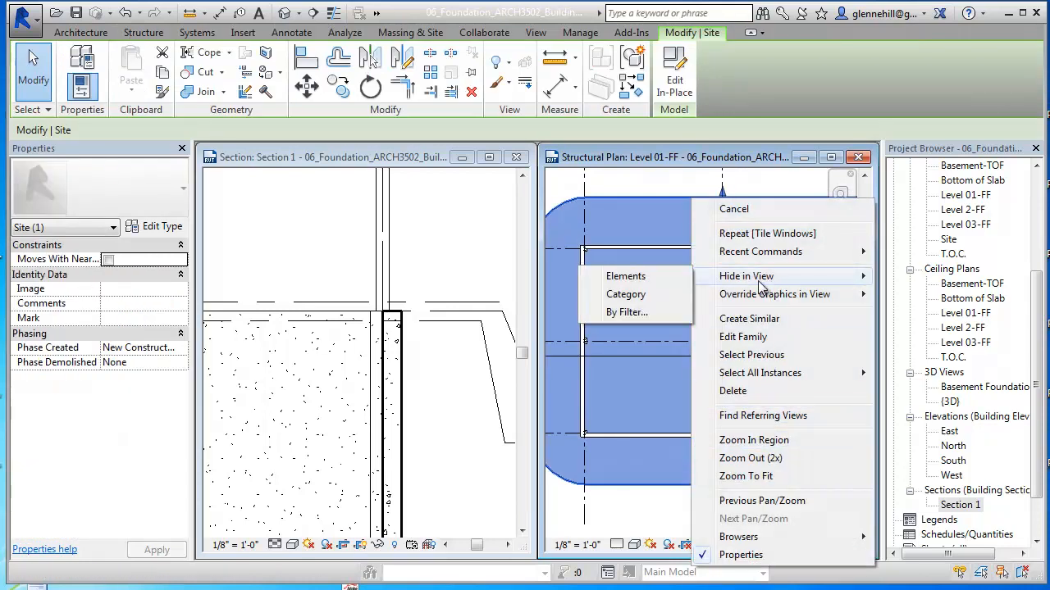
click(636, 277)
Step: Check the beam placement plane levels offered in the Level 01-FF structural plan and inspect the level heads in Section 1
scroll(748, 381, down, 1)
mouse_move(748, 381)
middle_down()
mouse_move(697, 398)
mouse_move(756, 369)
middle_up()
scroll(759, 432, up, 1)
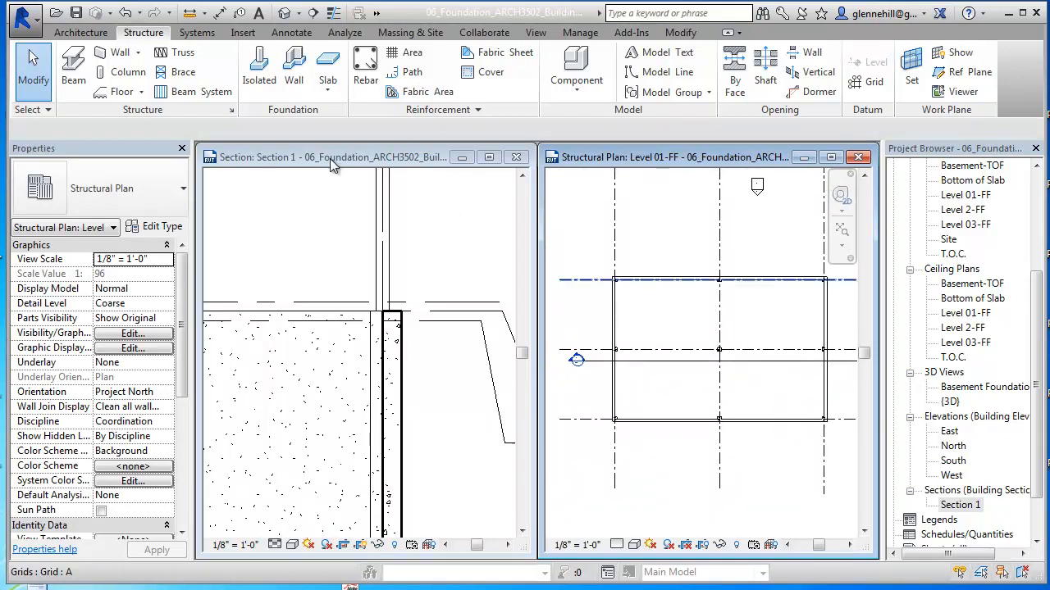
click(73, 65)
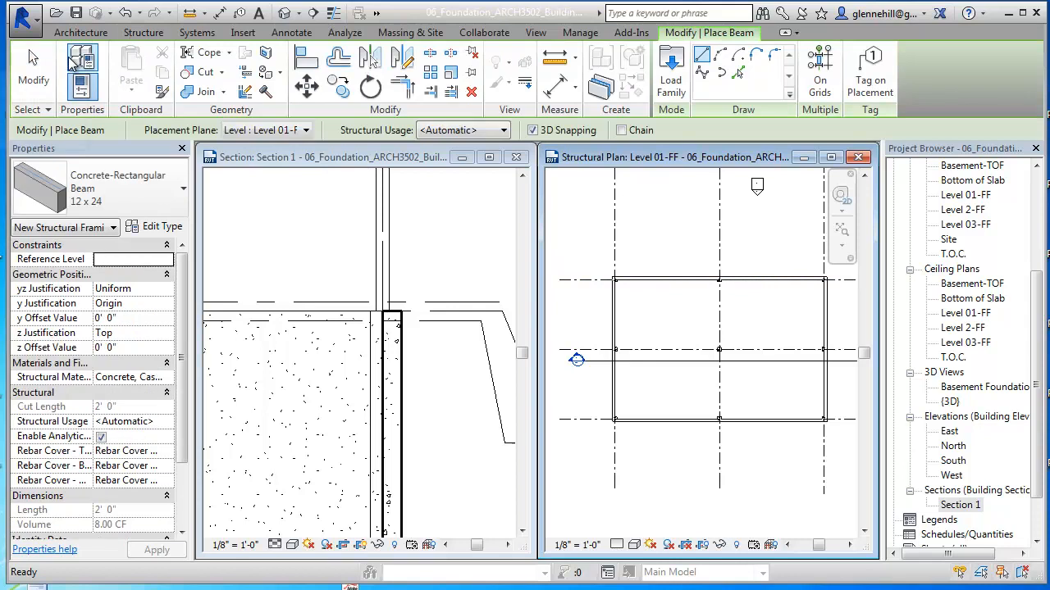
click(305, 131)
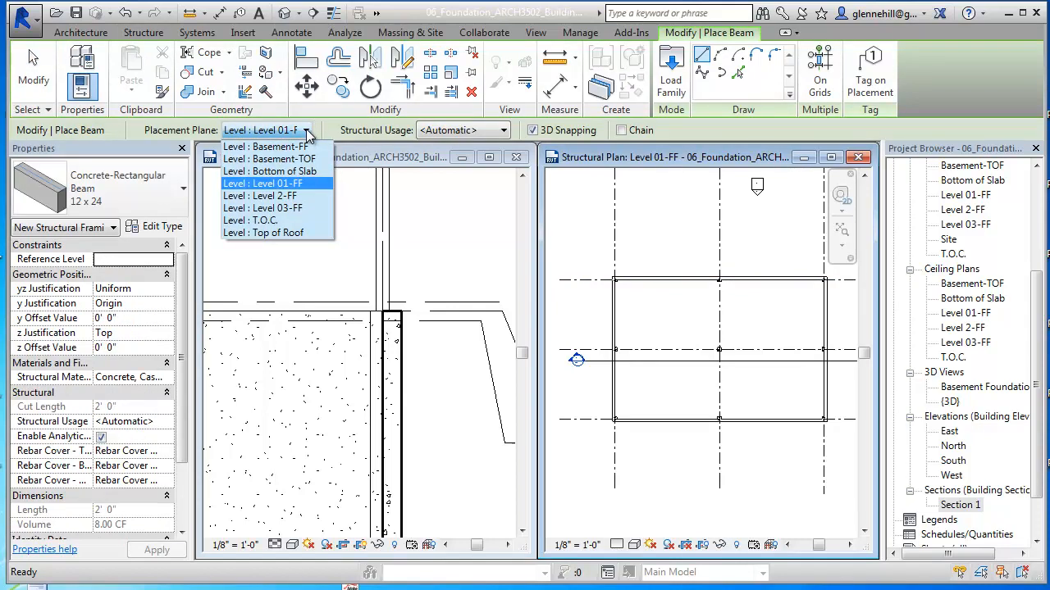
click(403, 375)
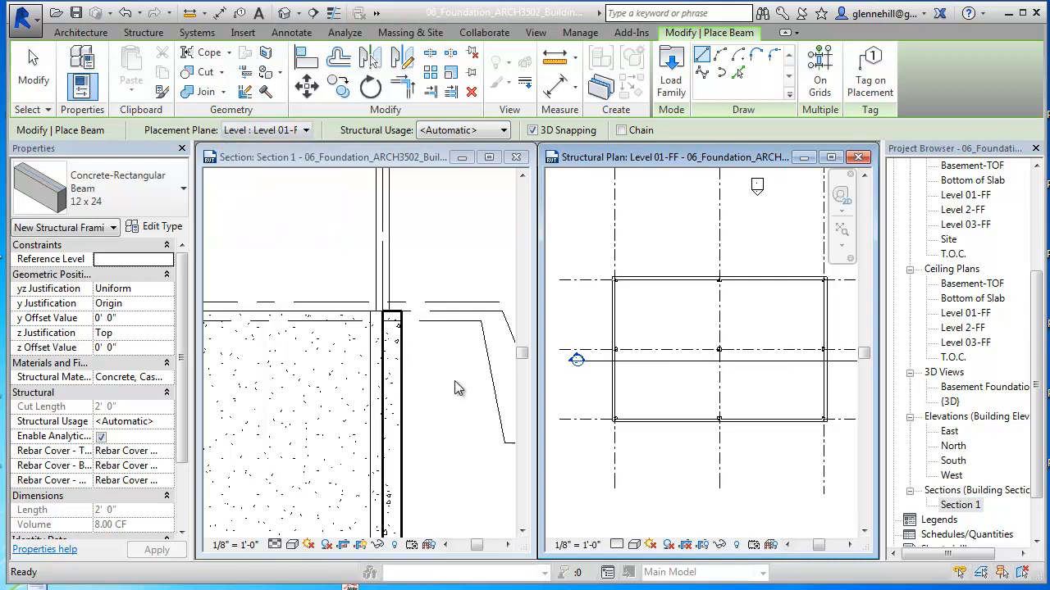
click(454, 381)
click(430, 266)
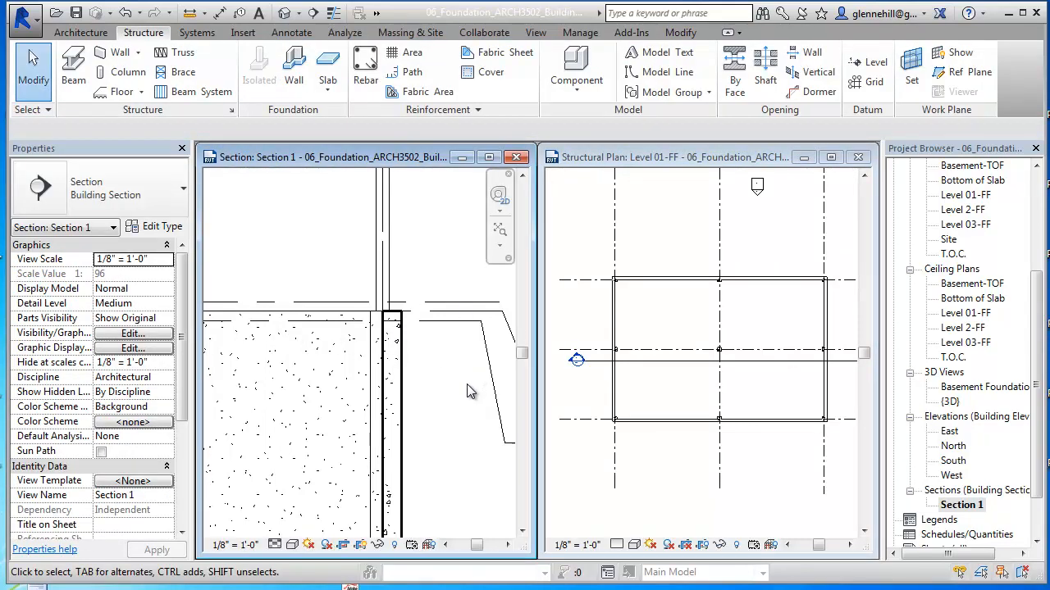
scroll(283, 361, up, 4)
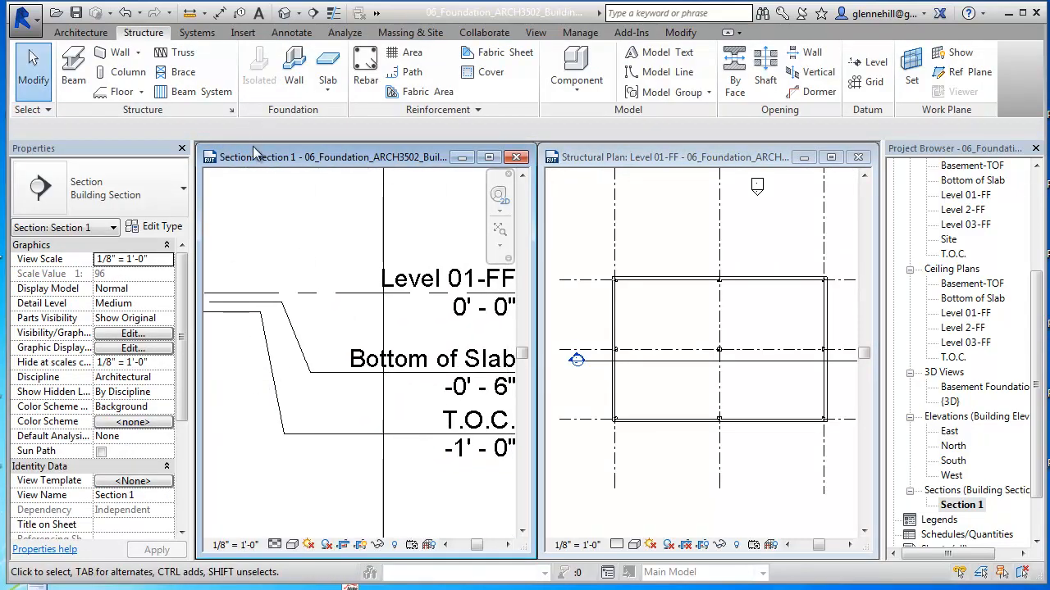
click(73, 70)
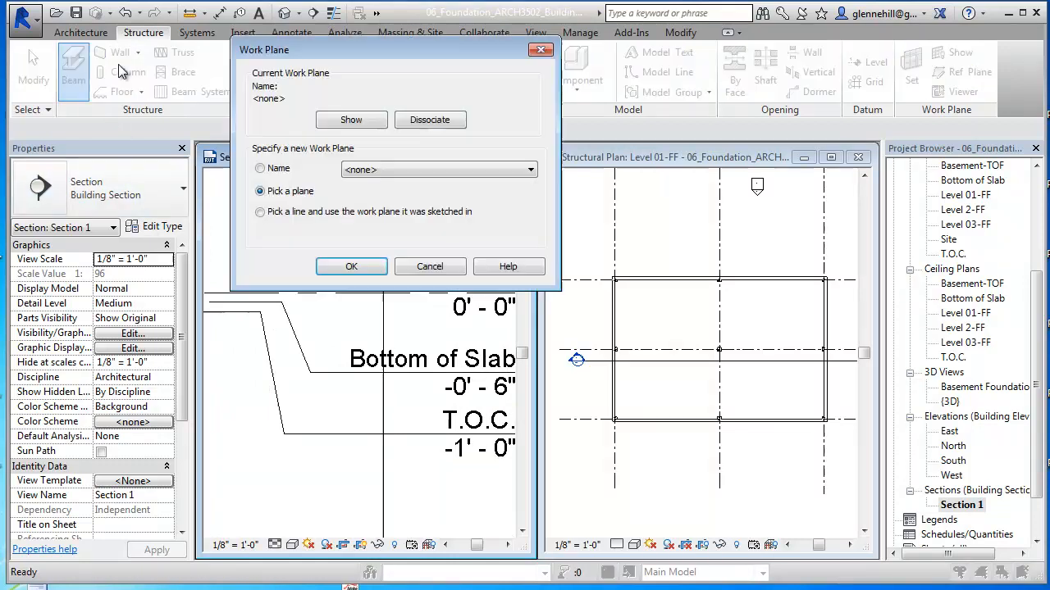
click(430, 267)
click(73, 70)
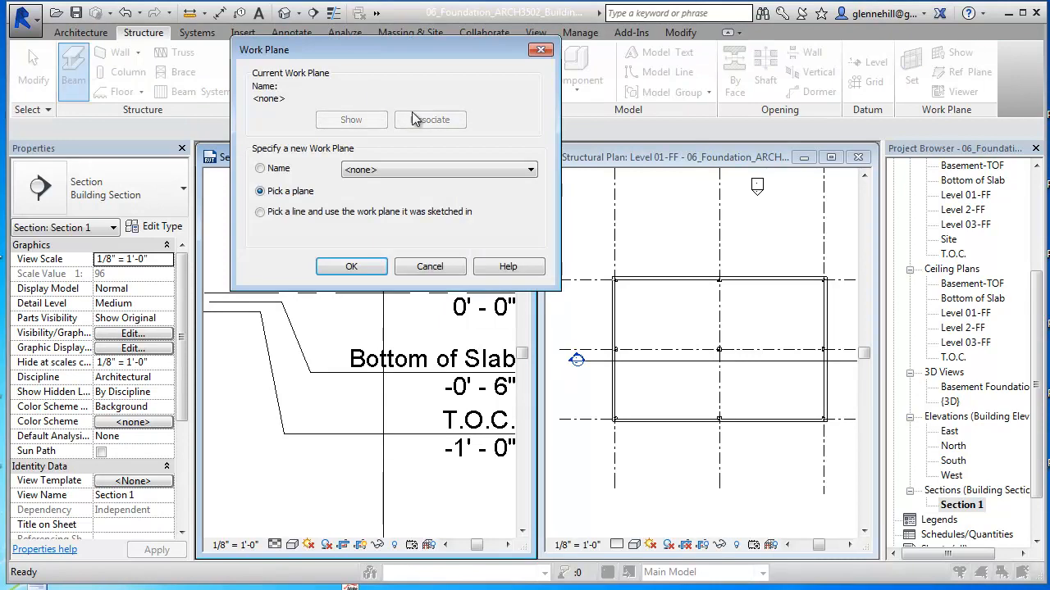
click(407, 171)
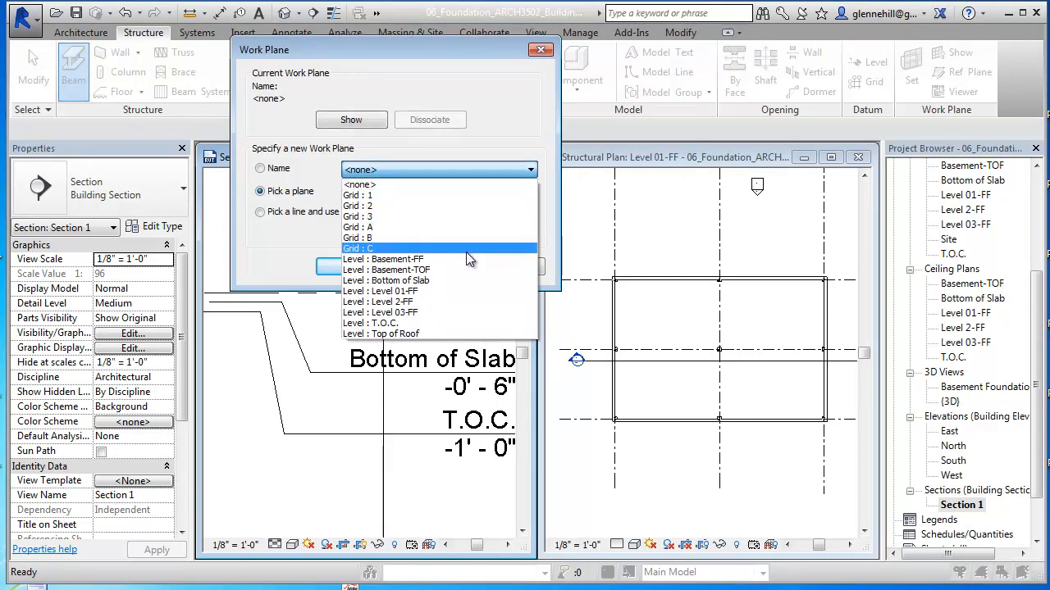
click(444, 281)
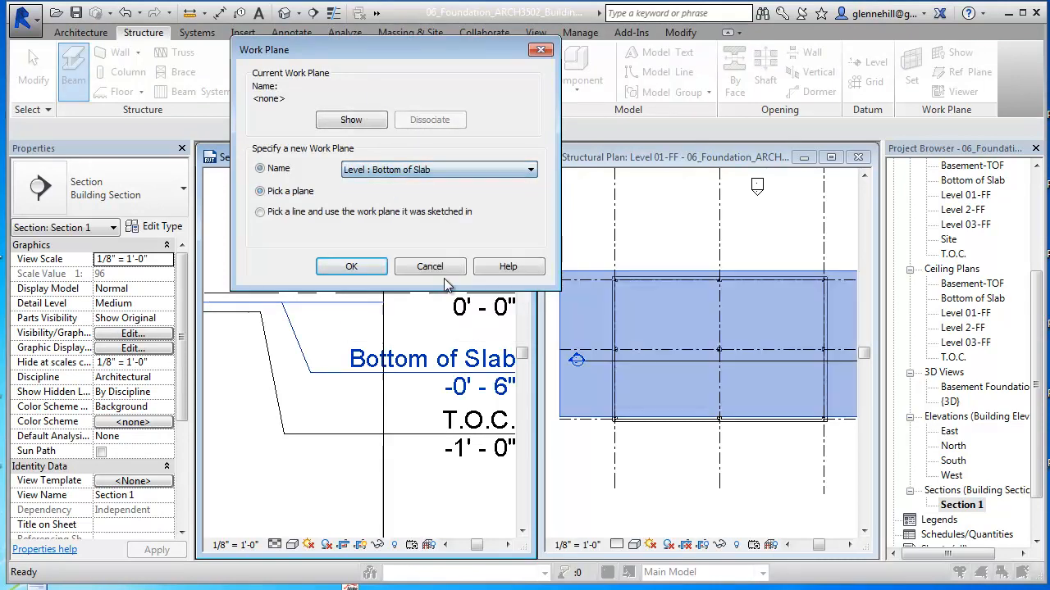
click(372, 268)
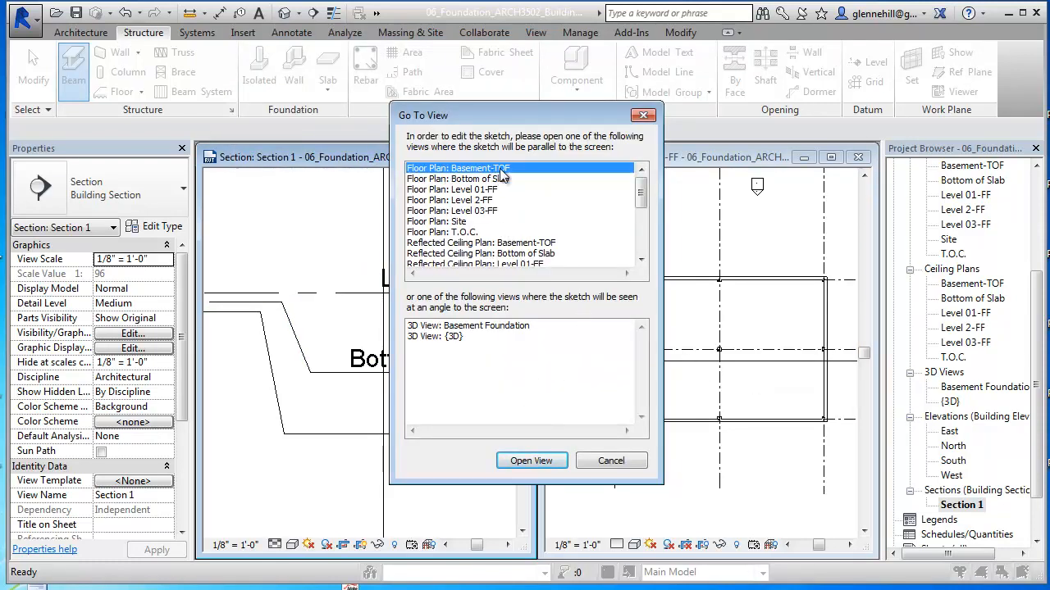
drag(597, 121, 394, 118)
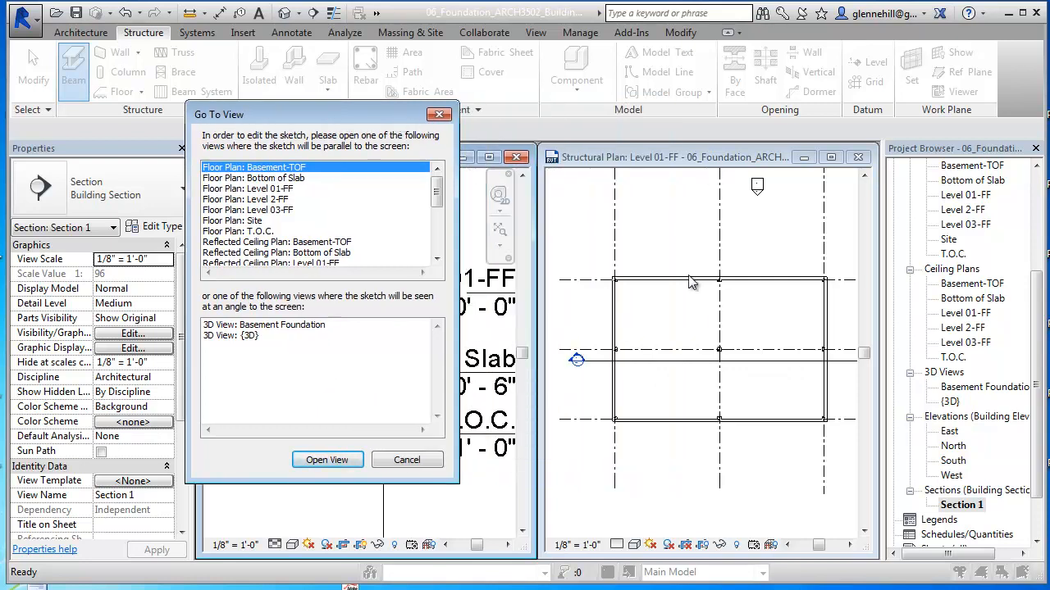
click(268, 188)
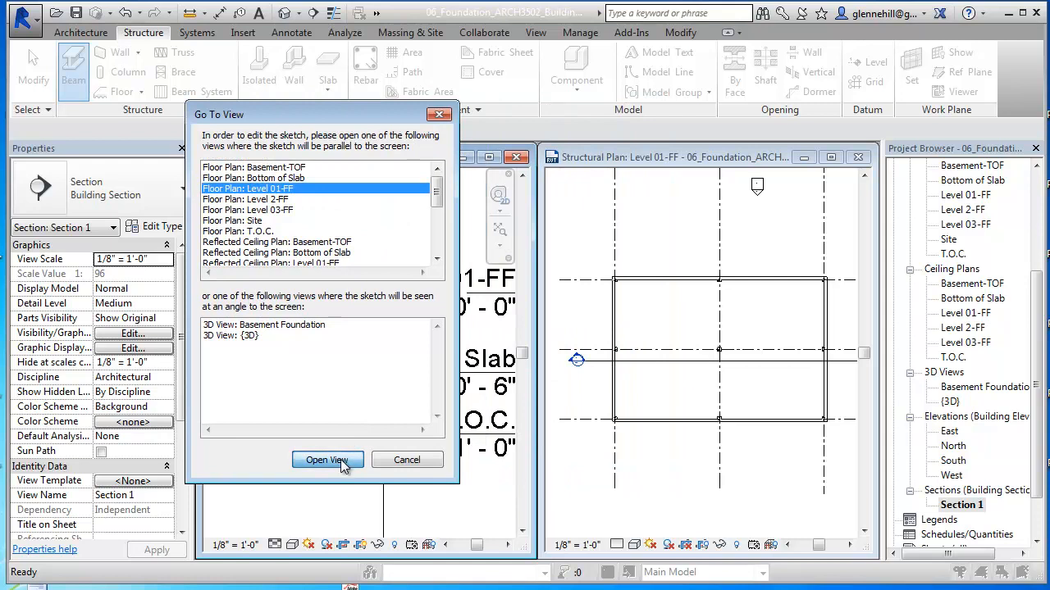
click(327, 460)
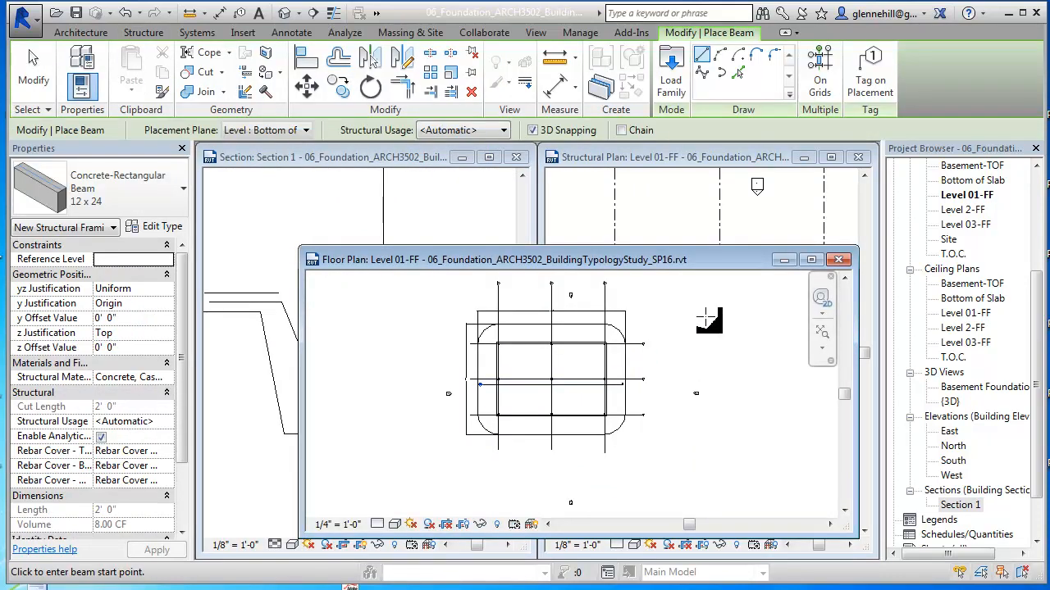
click(840, 262)
click(431, 267)
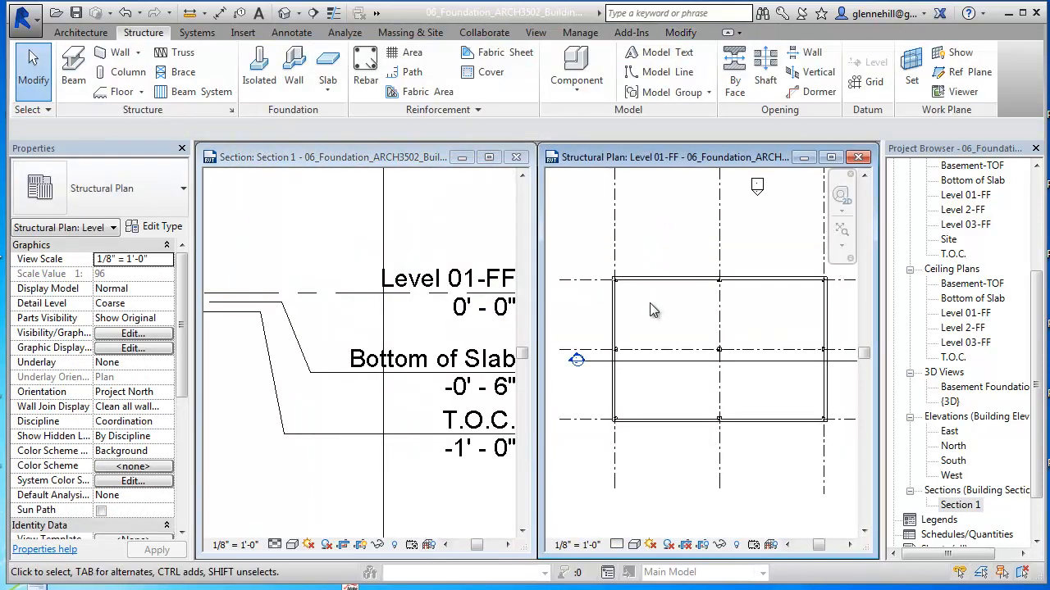
Step: Place a 12 x 24 concrete beam on the Bottom of Slab plane along grid 2, from the grid A column to the grid B column
click(73, 70)
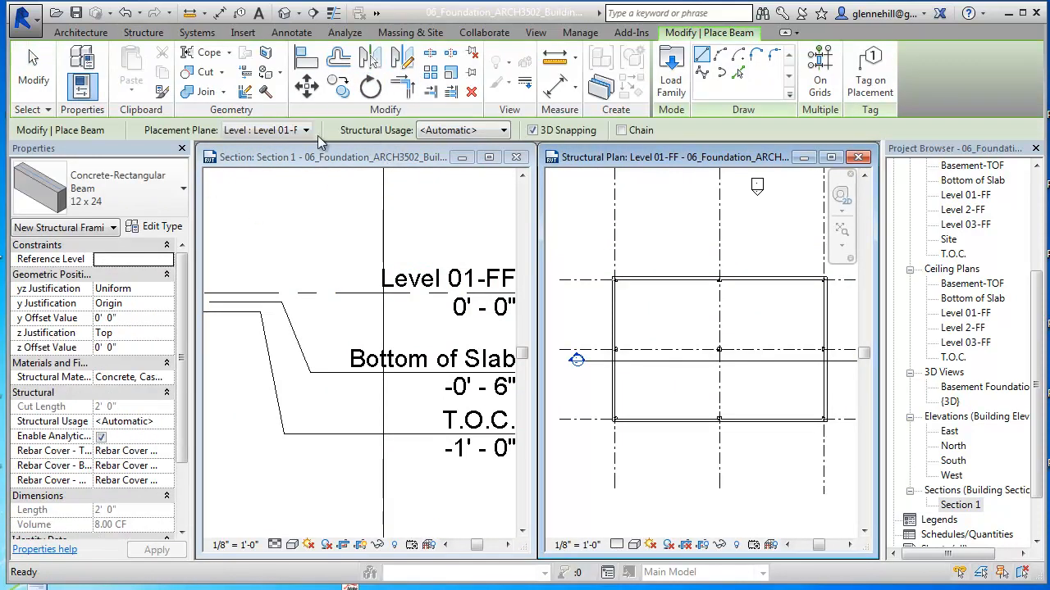
click(305, 130)
click(314, 172)
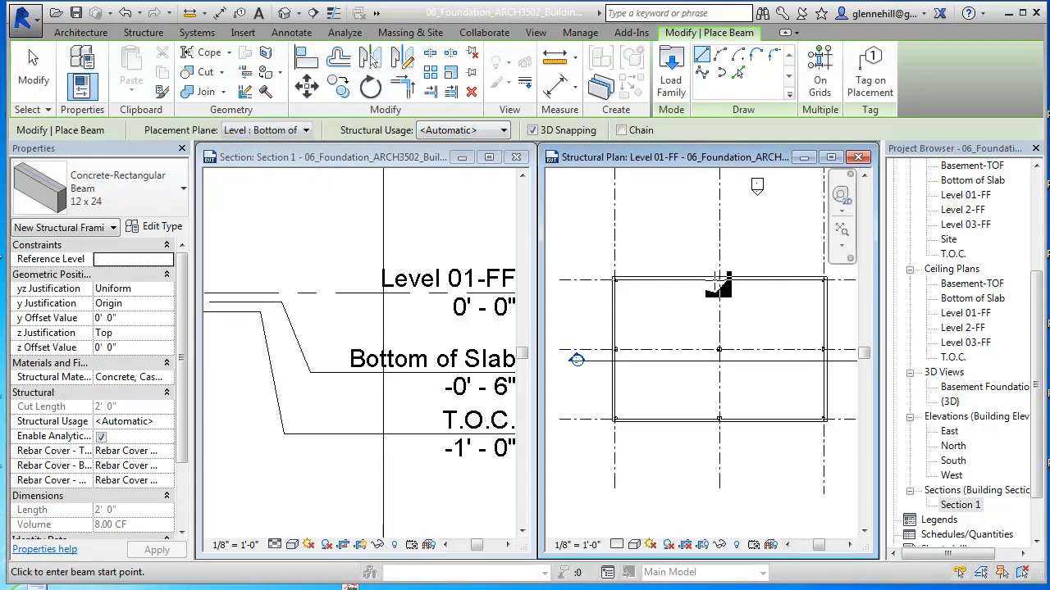
scroll(689, 355, up, 1)
scroll(750, 345, up, 2)
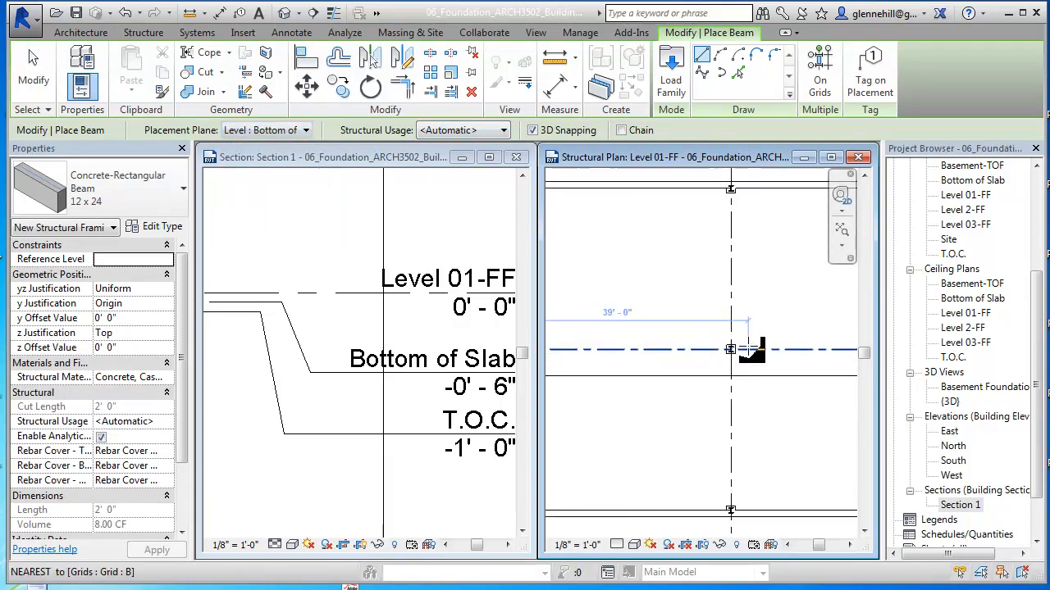
middle_drag(779, 322, 741, 369)
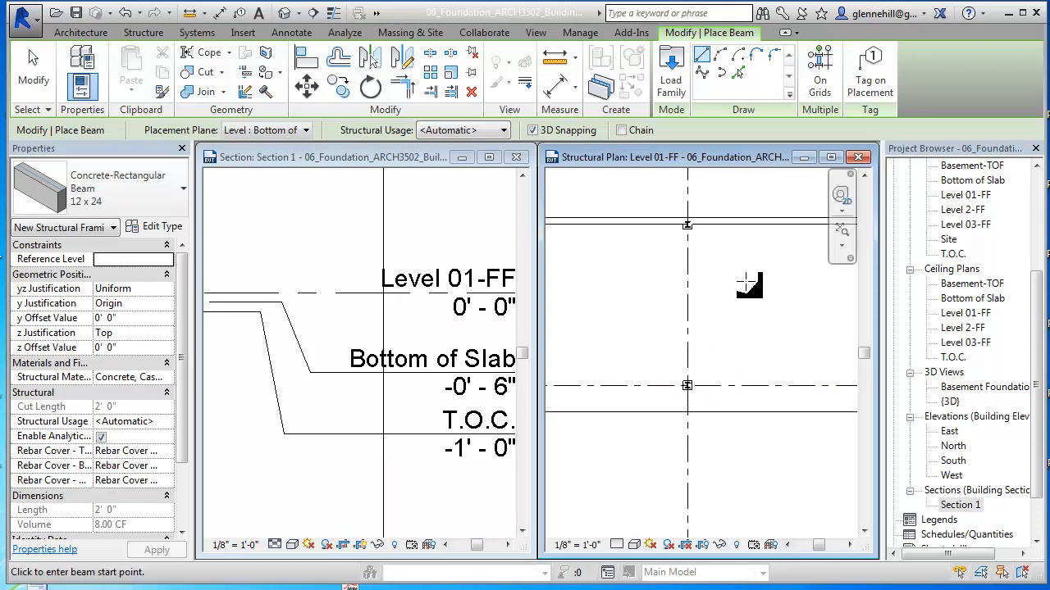
scroll(689, 377, down, 3)
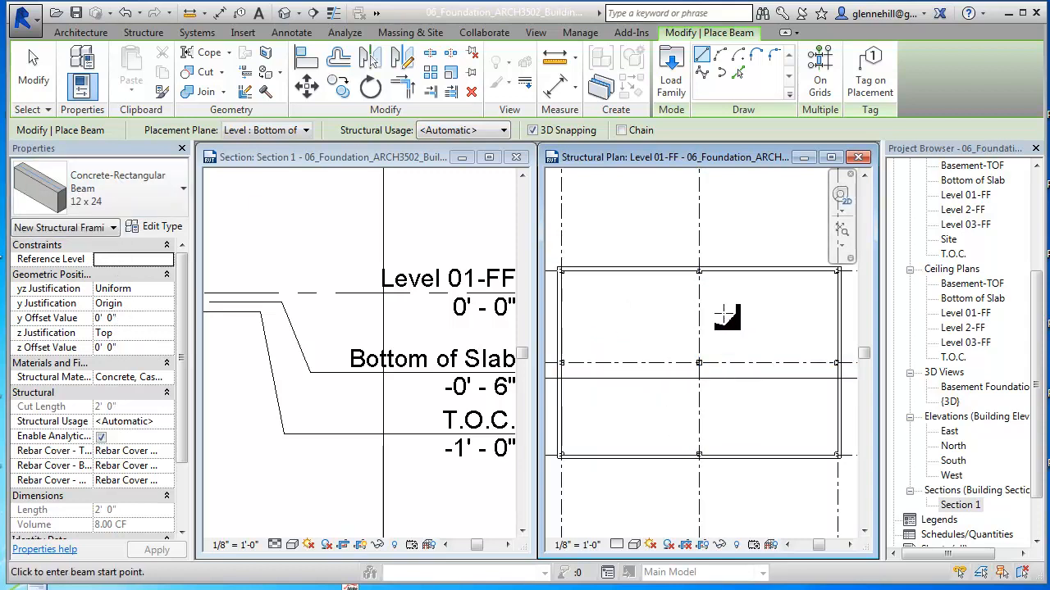
scroll(715, 304, up, 2)
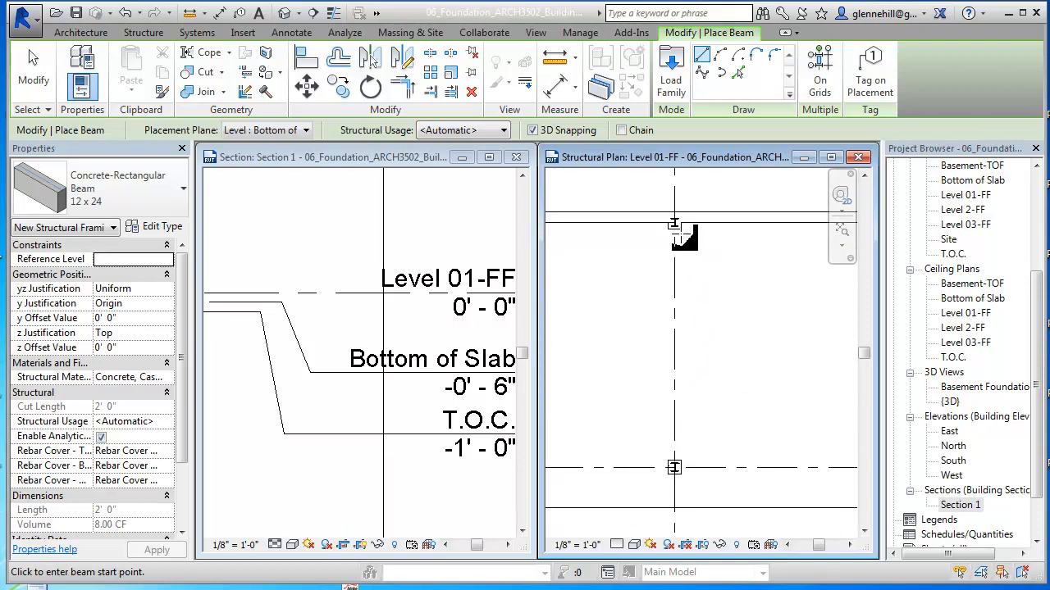
scroll(678, 234, up, 1)
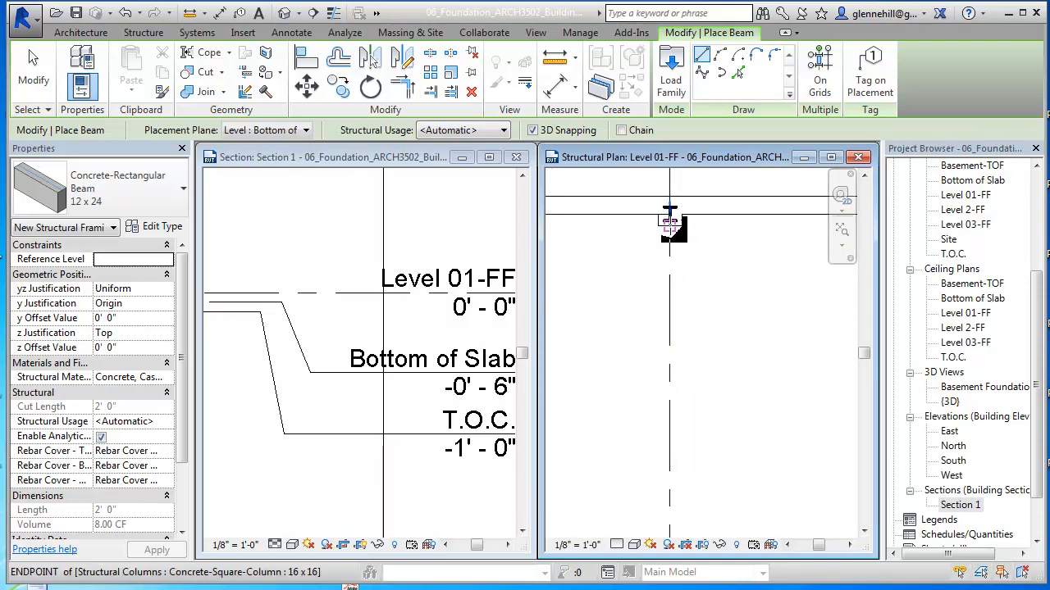
click(669, 222)
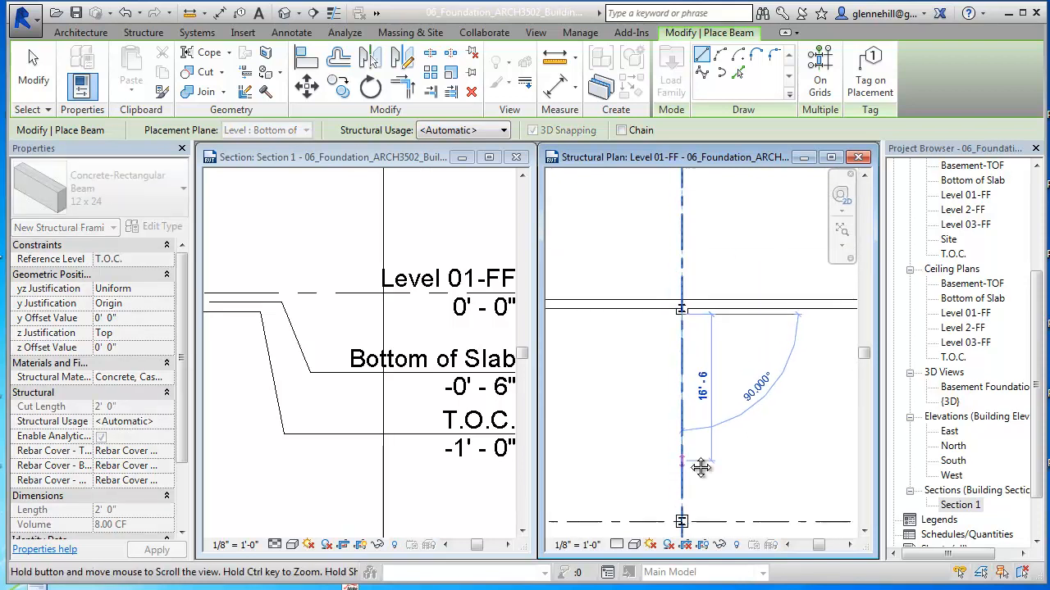
scroll(693, 411, up, 2)
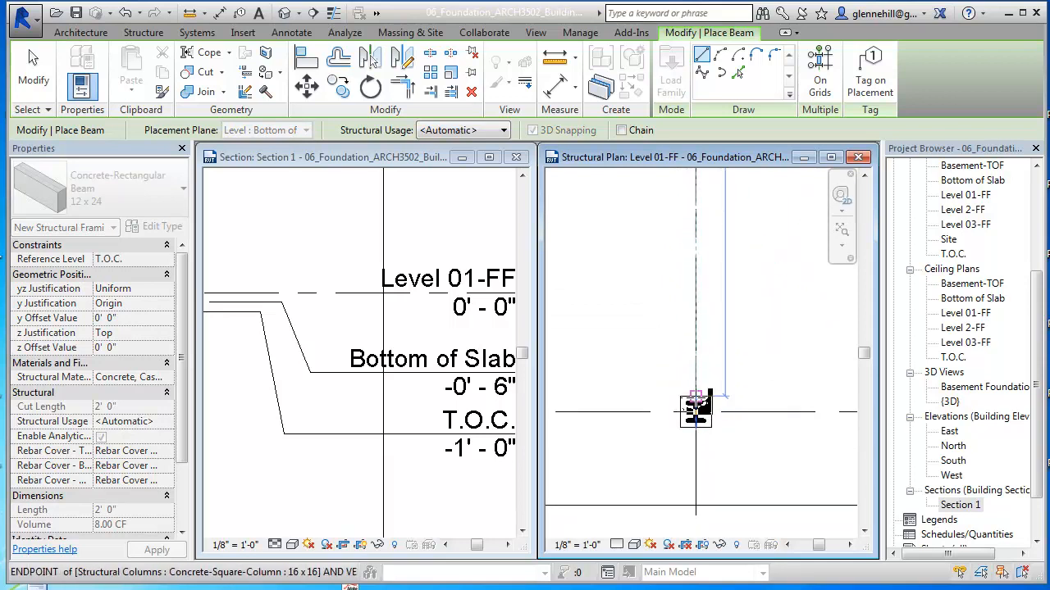
click(695, 406)
scroll(767, 393, down, 2)
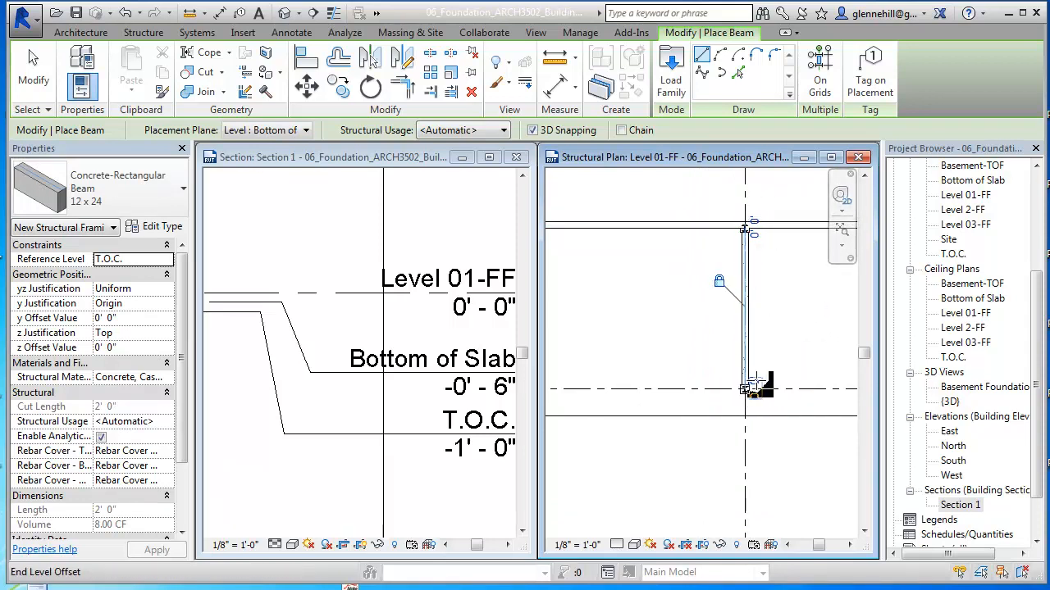
middle_drag(780, 301, 709, 398)
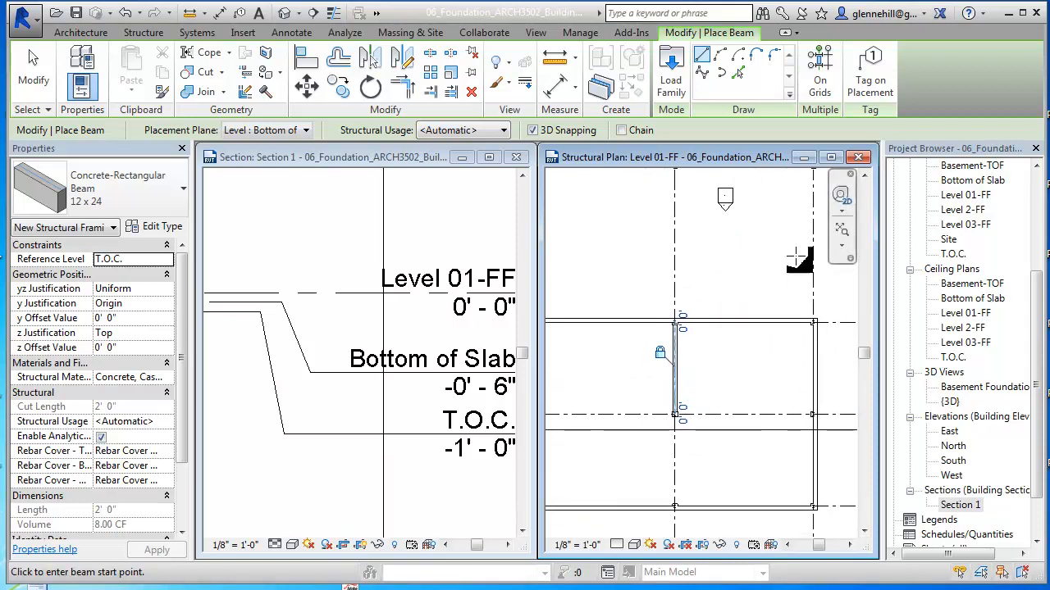
Step: Add 12 x 24 concrete beams along grid lines 2 and B using On Grids, and end beam placement
click(824, 80)
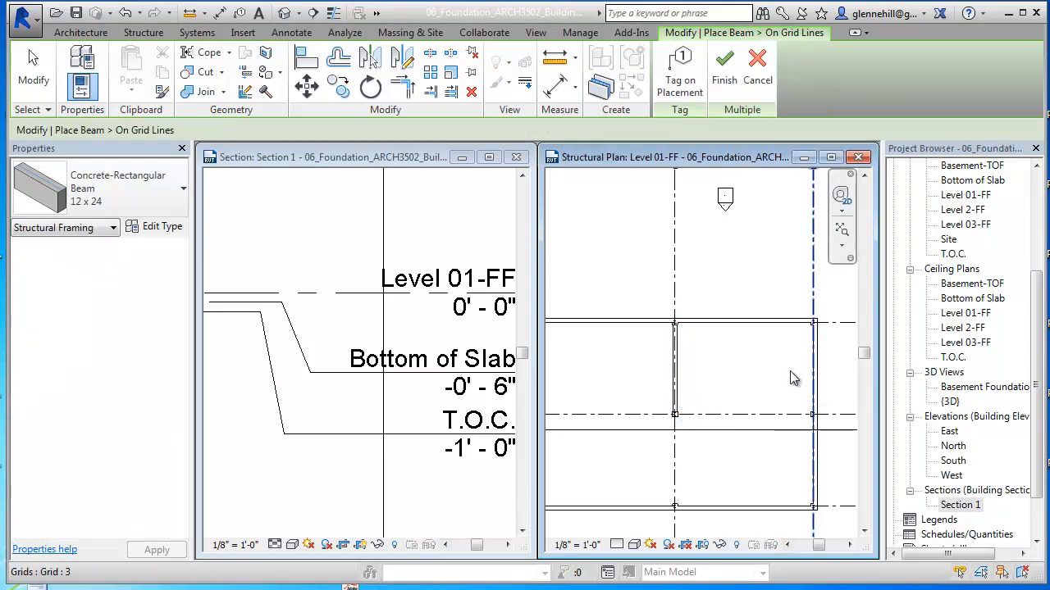
click(747, 420)
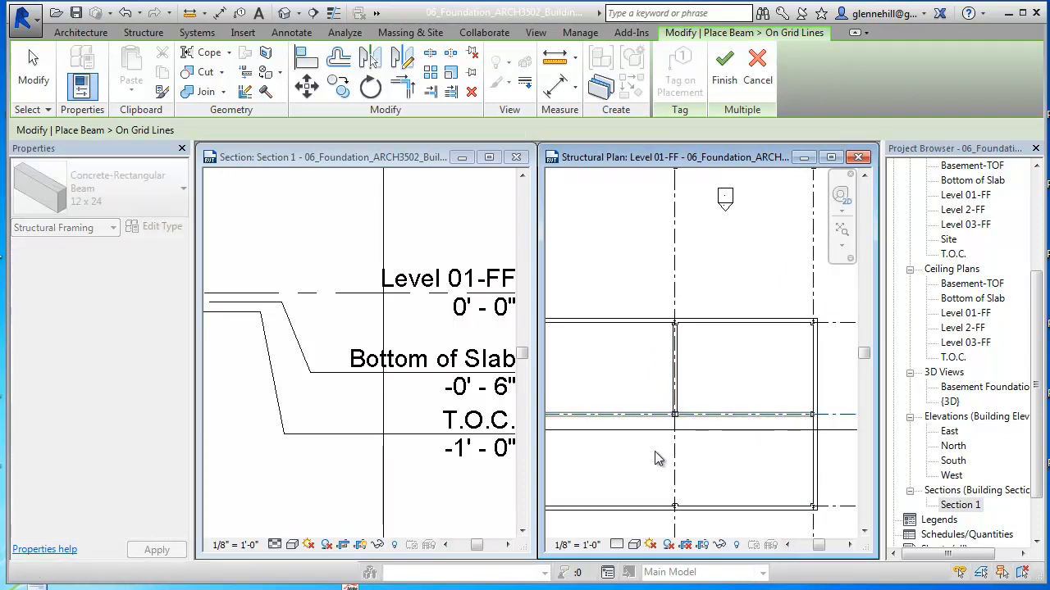
scroll(678, 443, up, 4)
middle_drag(687, 435, 775, 359)
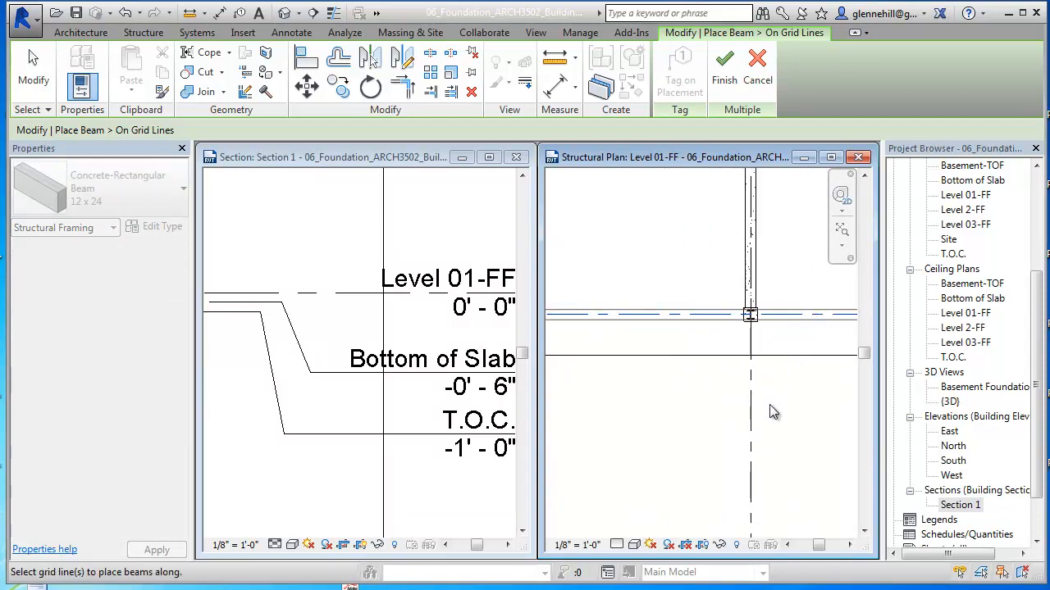
scroll(770, 404, down, 3)
middle_drag(769, 411, 769, 386)
click(749, 377)
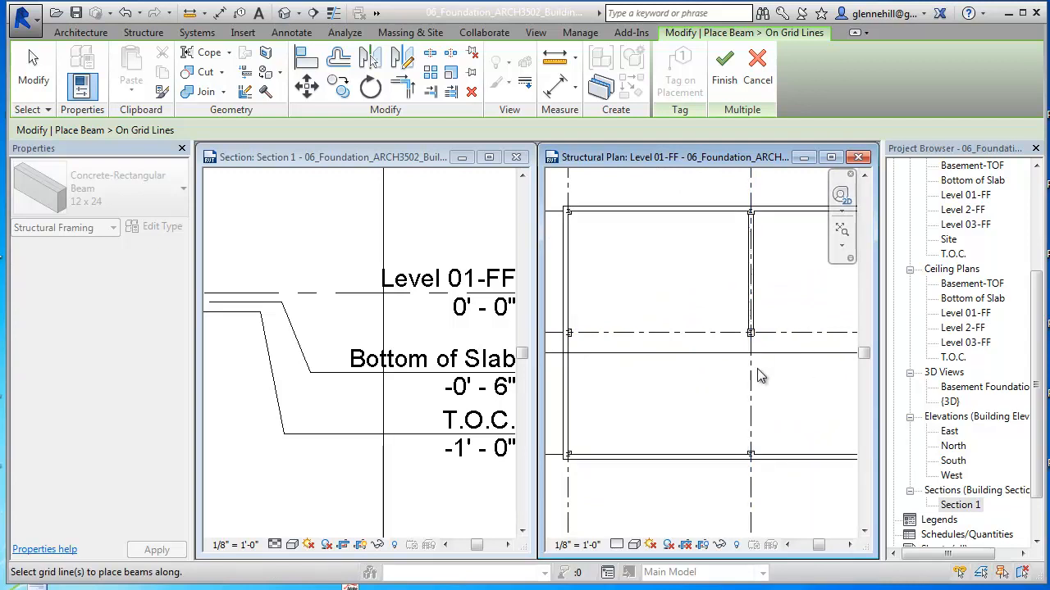
click(751, 379)
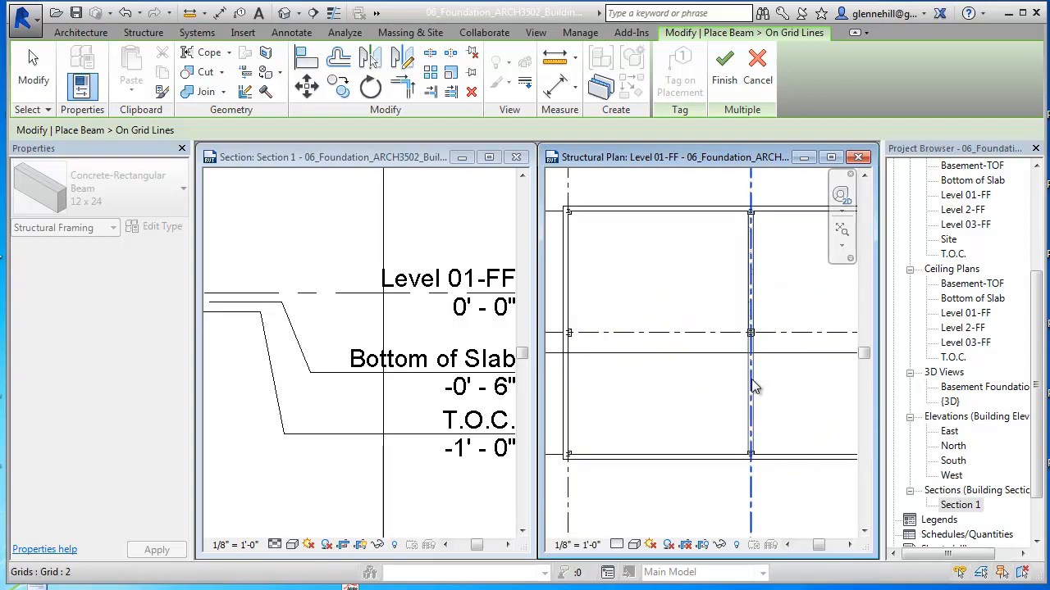
click(717, 337)
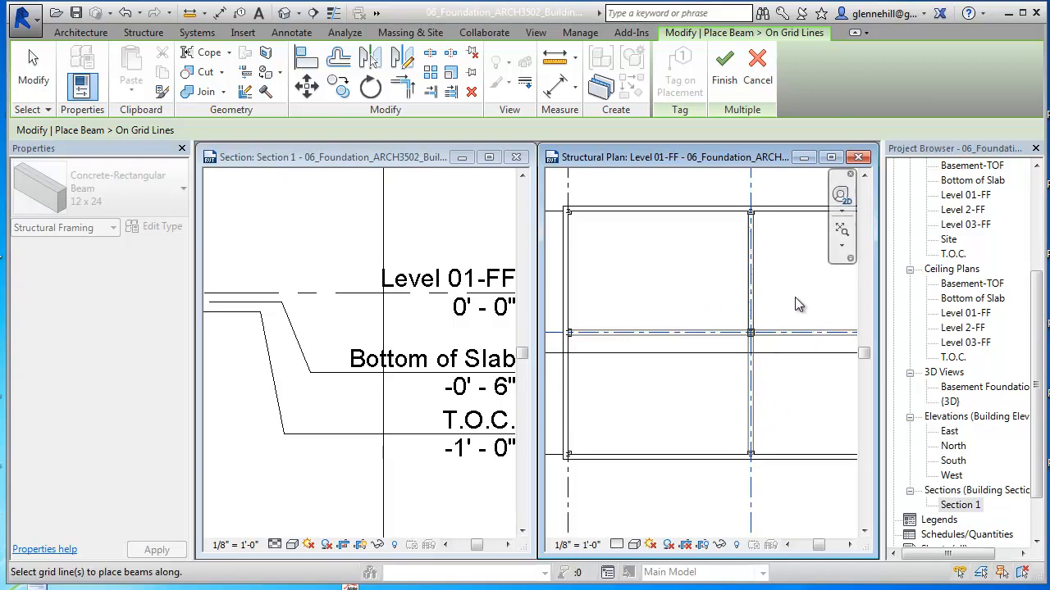
click(720, 72)
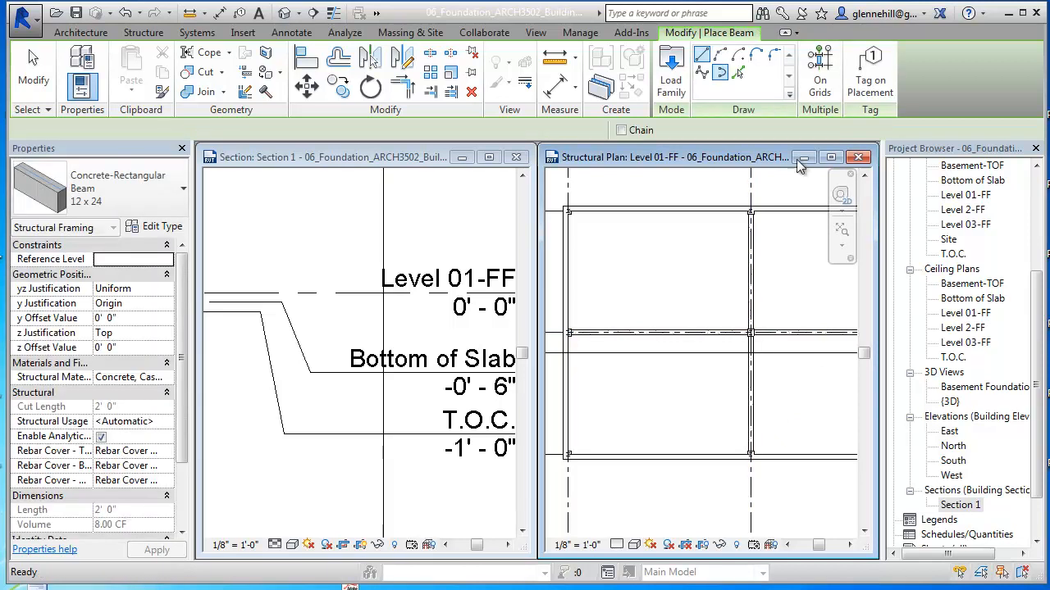
scroll(798, 296, up, 2)
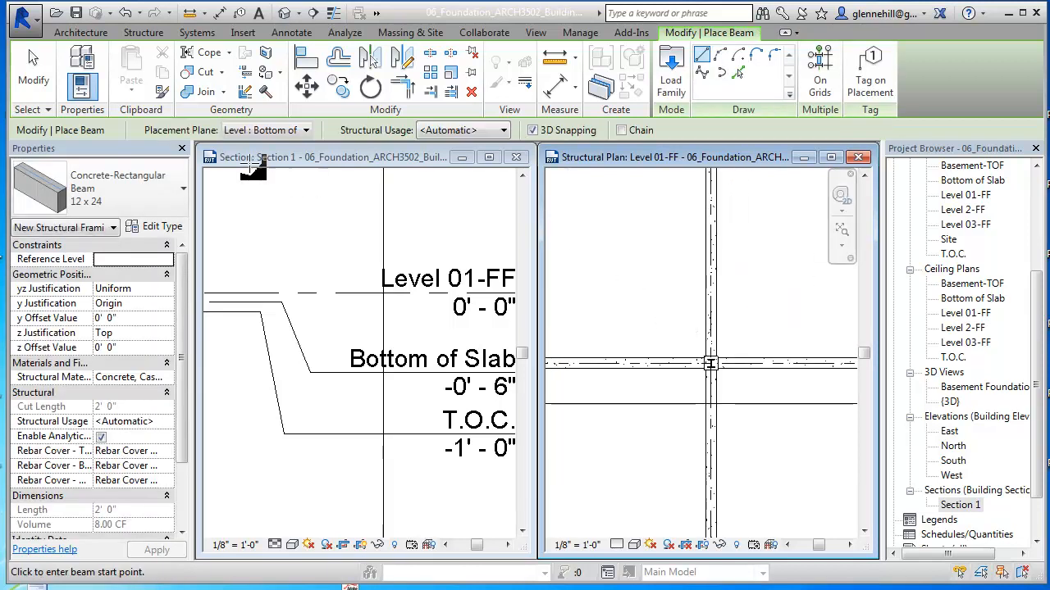
click(33, 74)
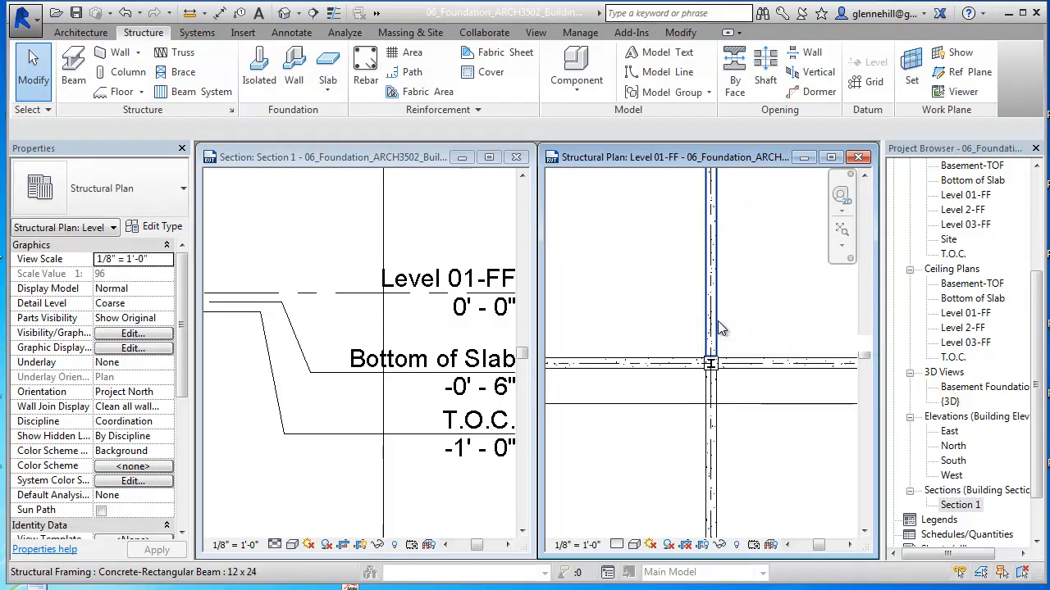
Step: Check for overlapping 12 x 24 beams on grid 2 above the grid B column by selecting each stacked candidate, and clear the selection
click(715, 328)
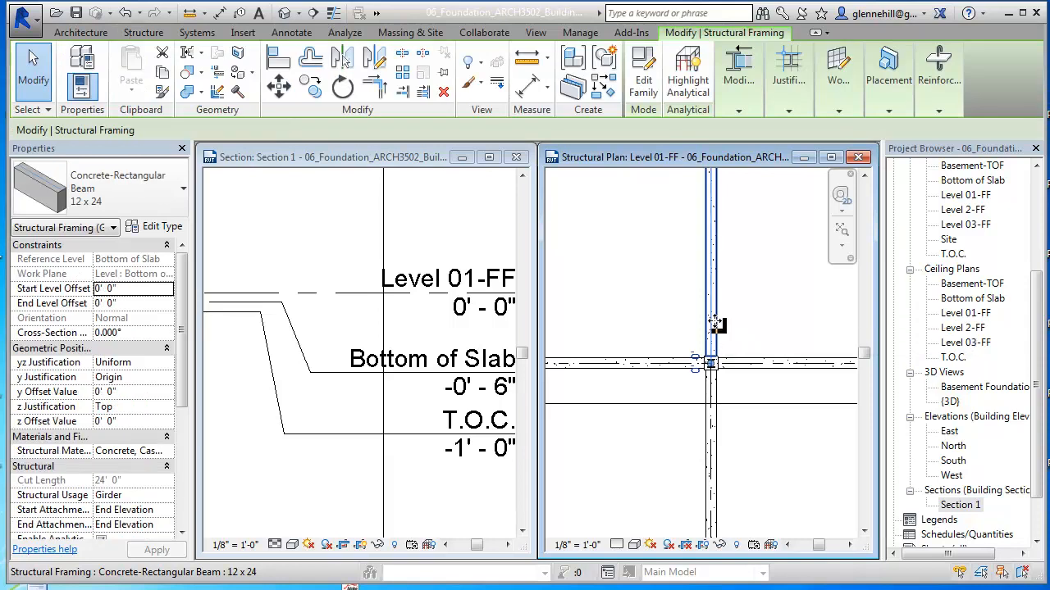
key(Escape)
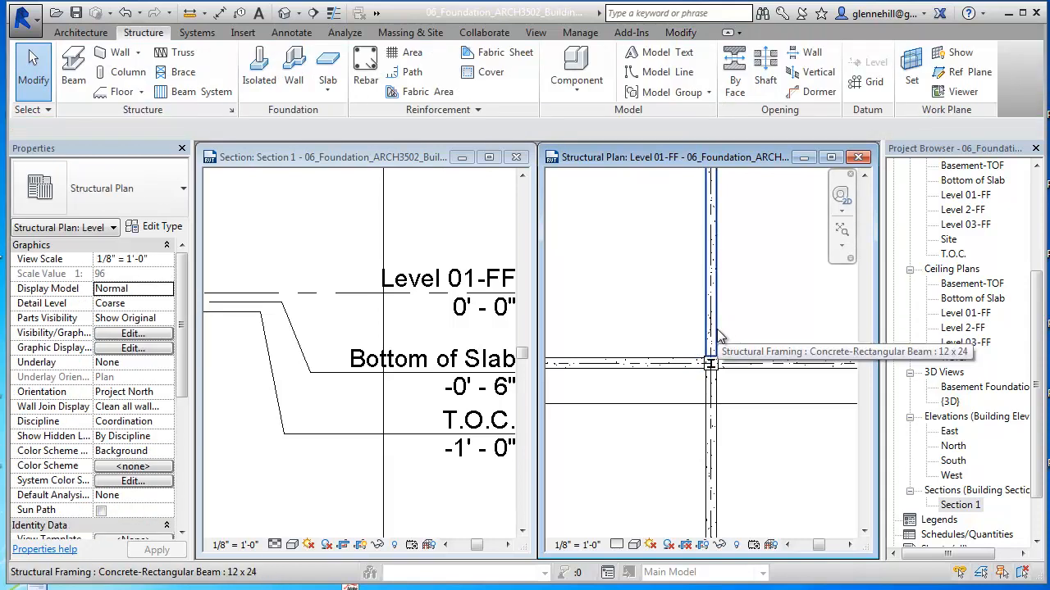
key(Tab)
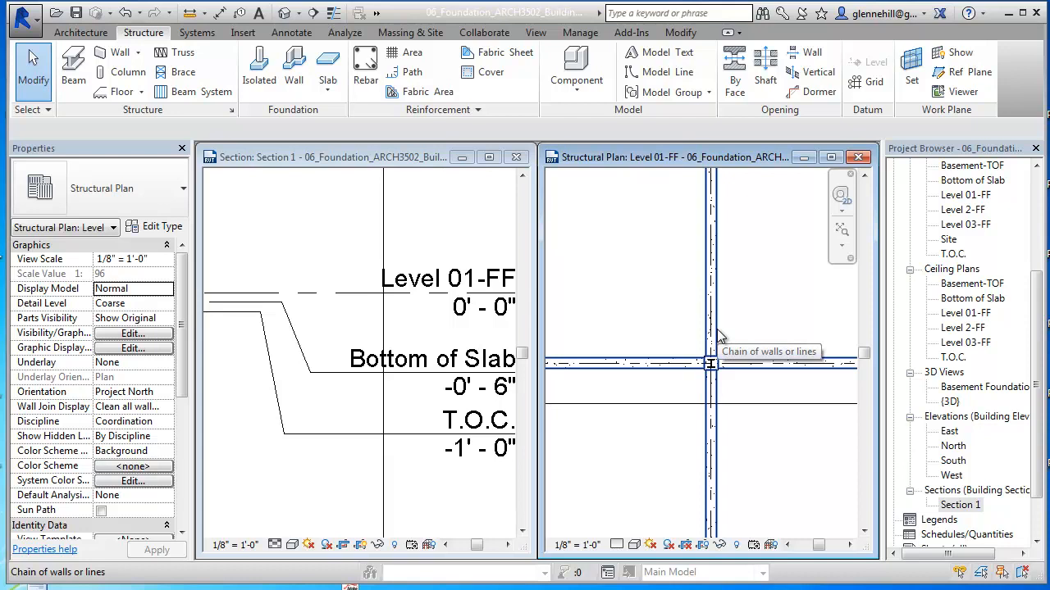
key(Tab)
click(719, 332)
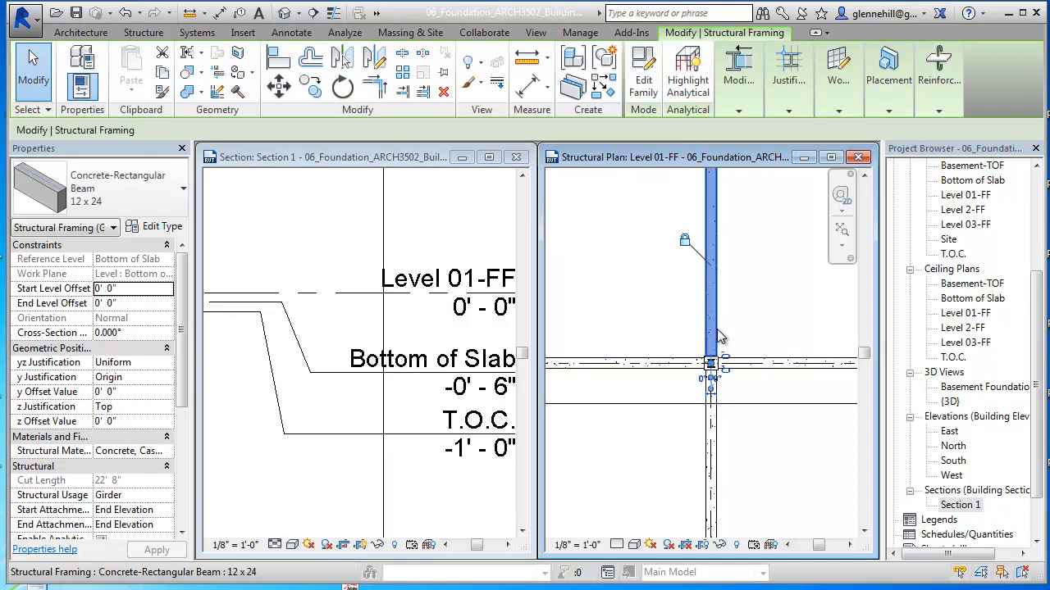
click(744, 336)
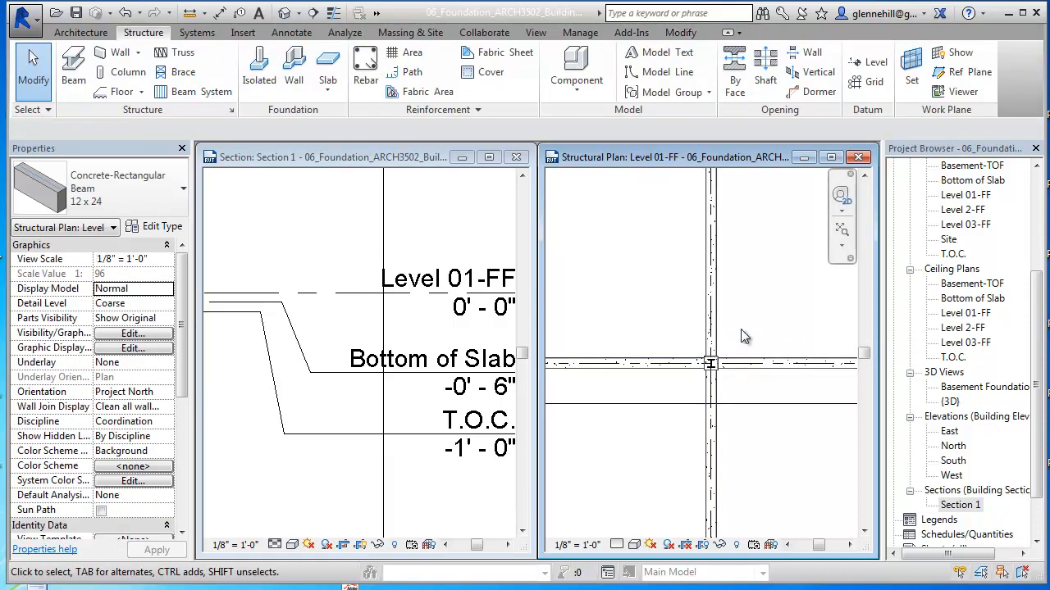
Step: Select the grid B beam between grids 2 and 3, review its justification, placement and reinforcement options, and deselect it
click(748, 371)
scroll(771, 406, down, 3)
middle_drag(779, 410, 720, 386)
scroll(724, 371, down, 1)
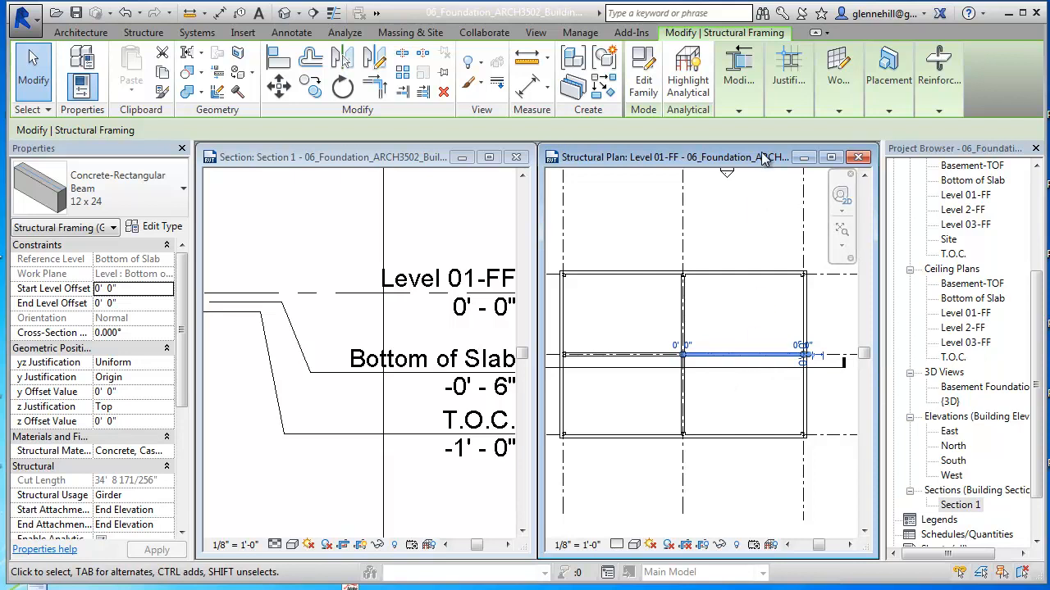
mouse_move(808, 99)
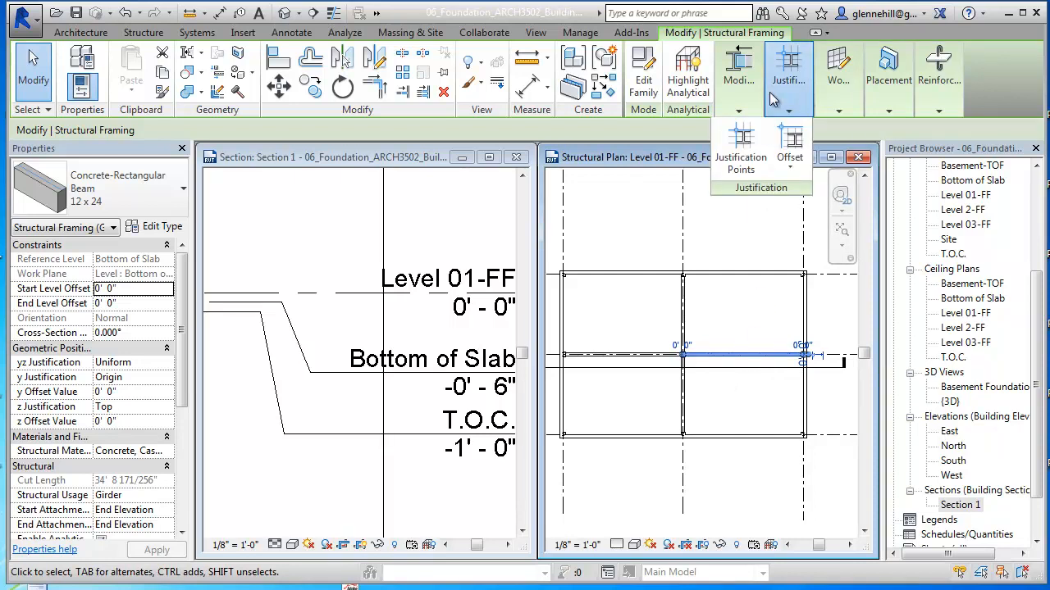
mouse_move(892, 122)
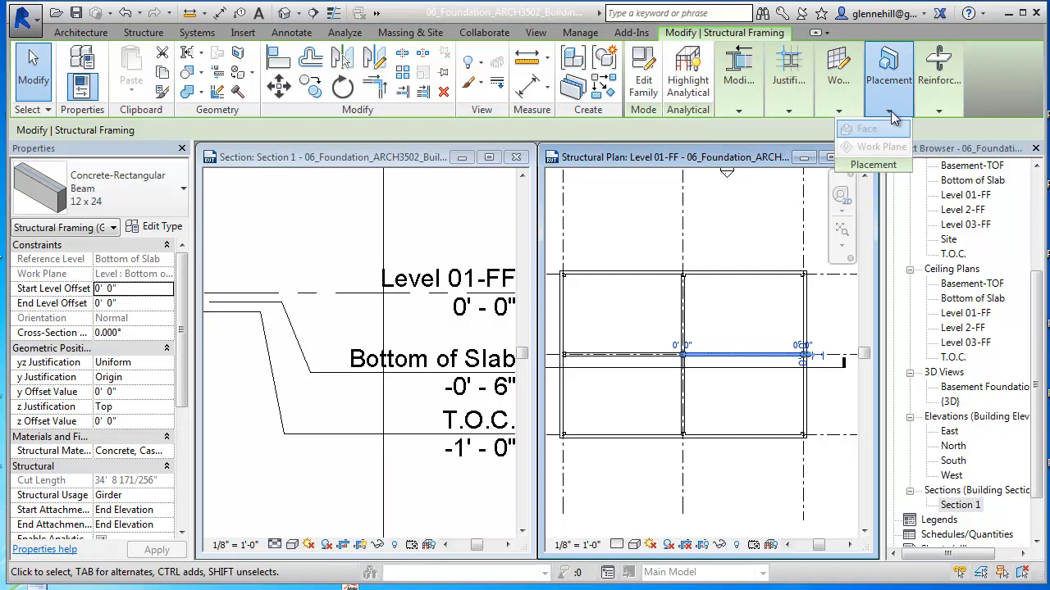
mouse_move(943, 82)
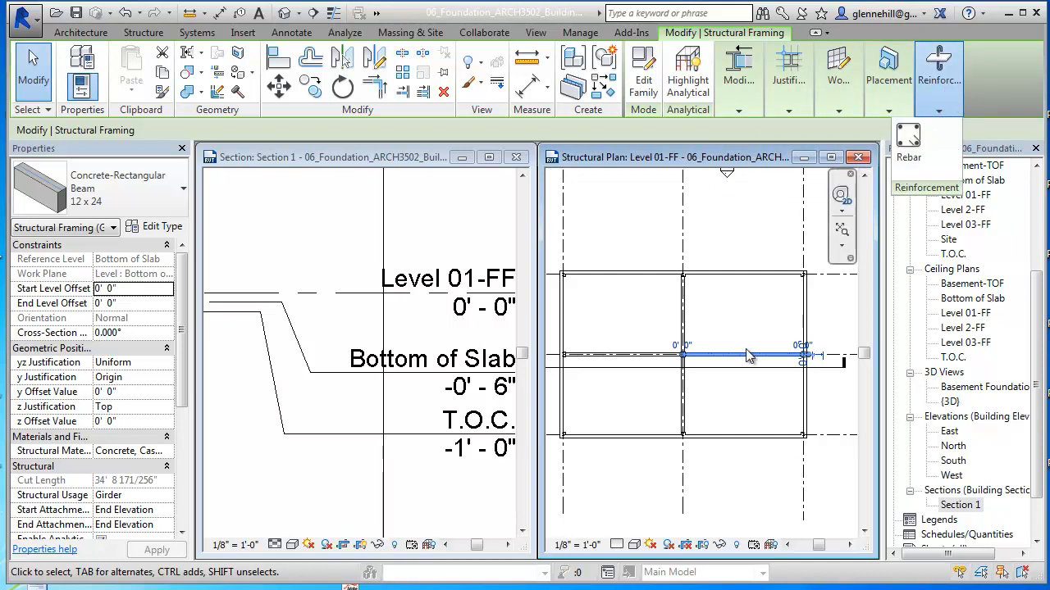
click(702, 385)
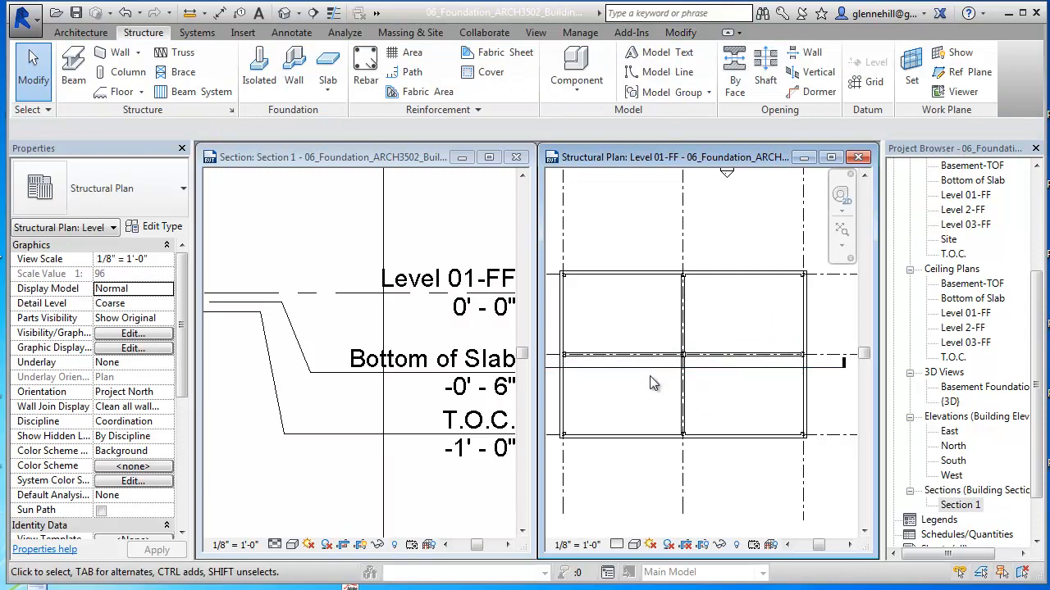
Step: Examine the beam layout in the Level 01-FF structural plan, including the crossing at the grid 2 and B column
scroll(656, 385, up, 1)
scroll(654, 378, up, 1)
middle_drag(724, 380, 753, 380)
scroll(728, 357, up, 6)
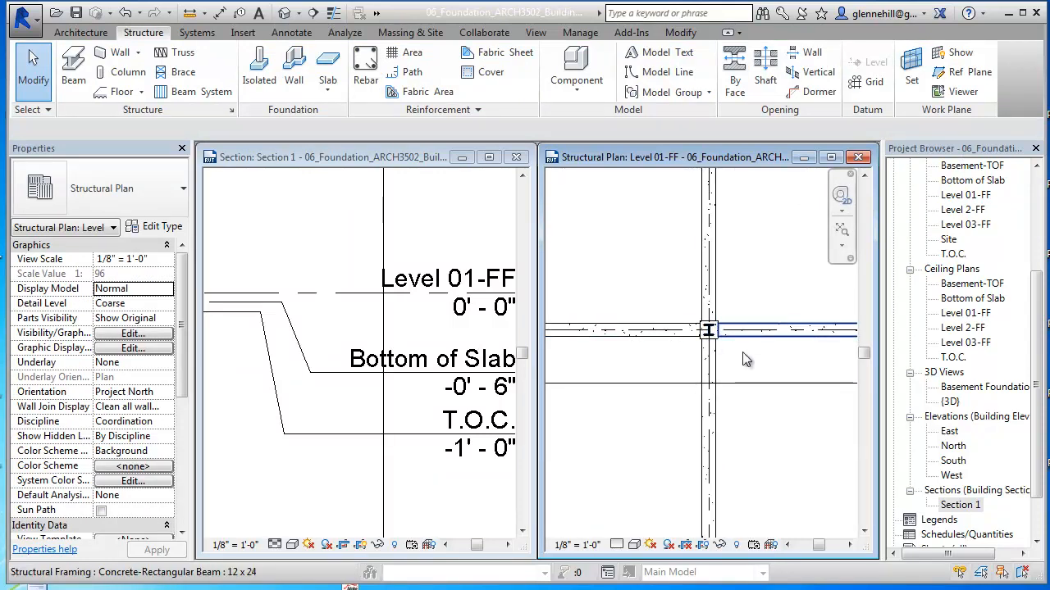
scroll(748, 425, down, 5)
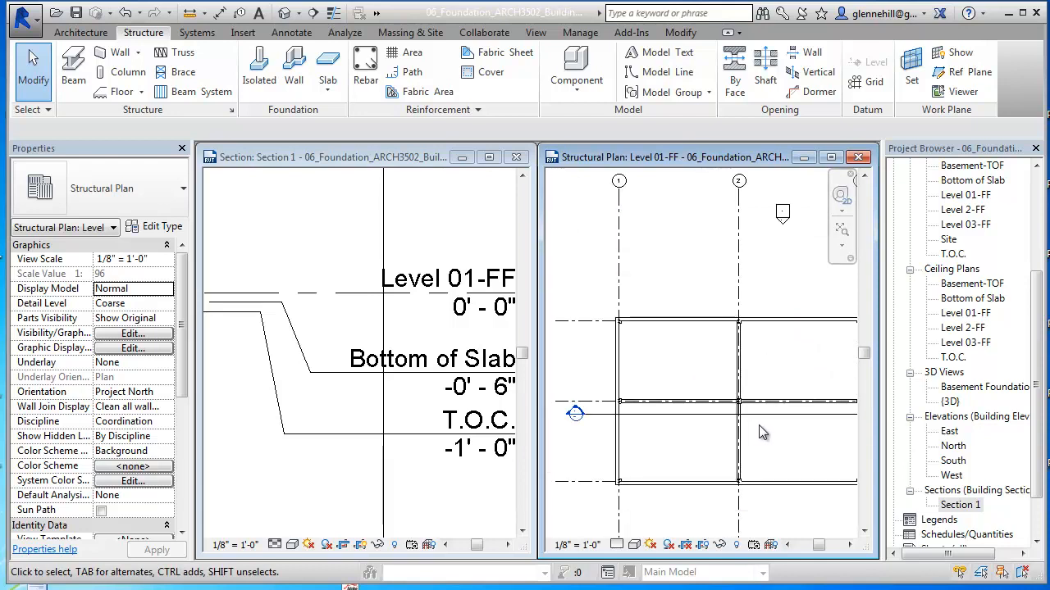
middle_drag(761, 434, 742, 369)
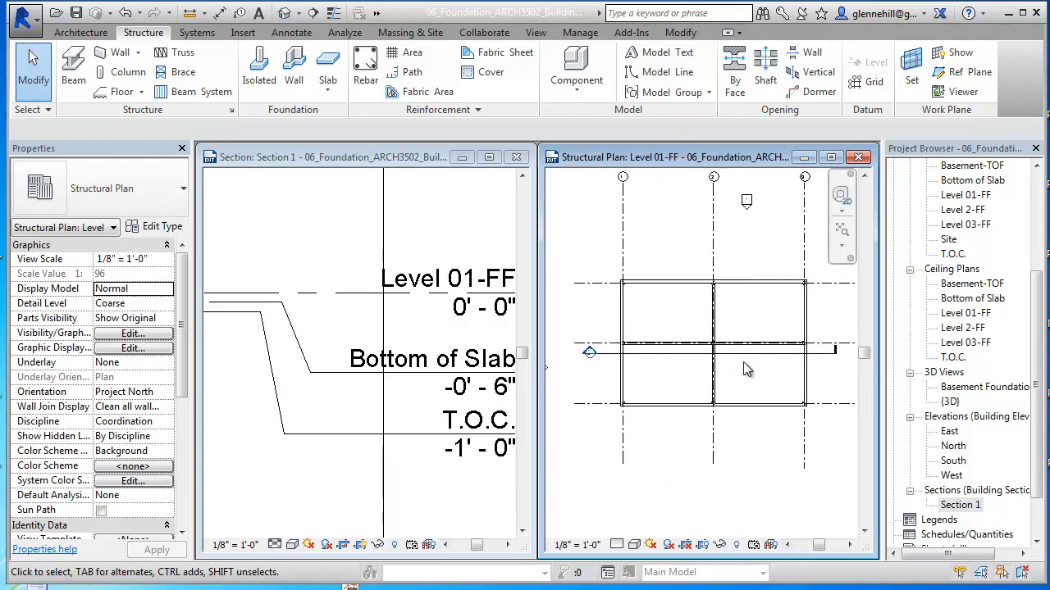
scroll(743, 369, up, 1)
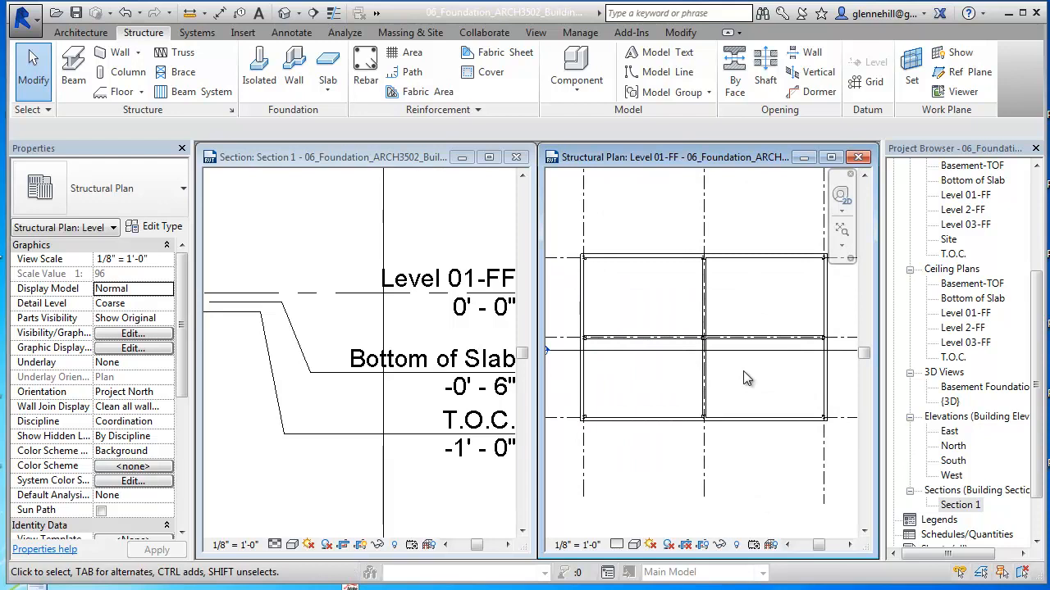
scroll(725, 371, down, 1)
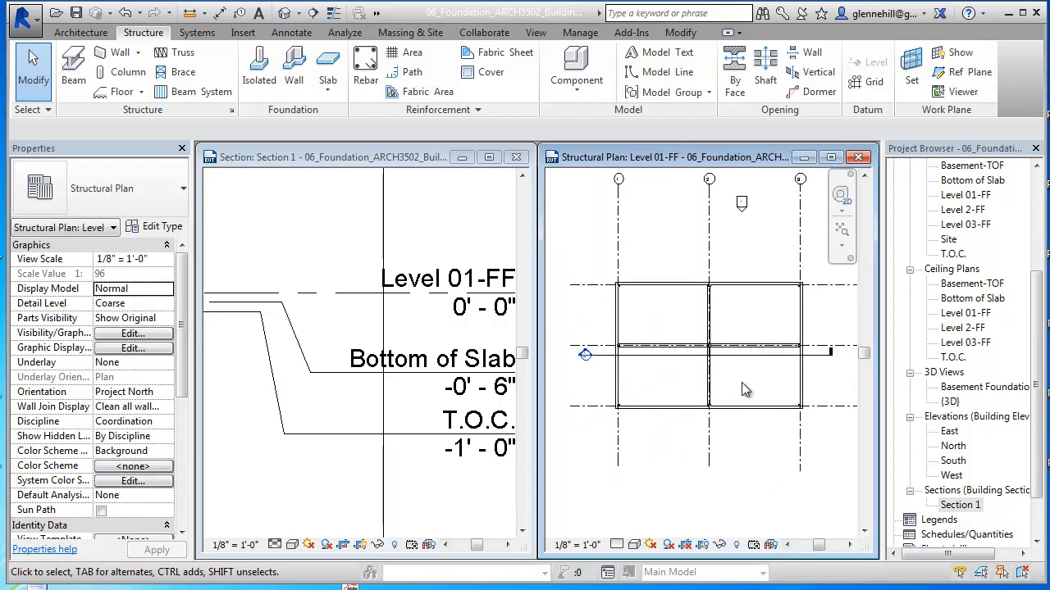
scroll(806, 351, down, 1)
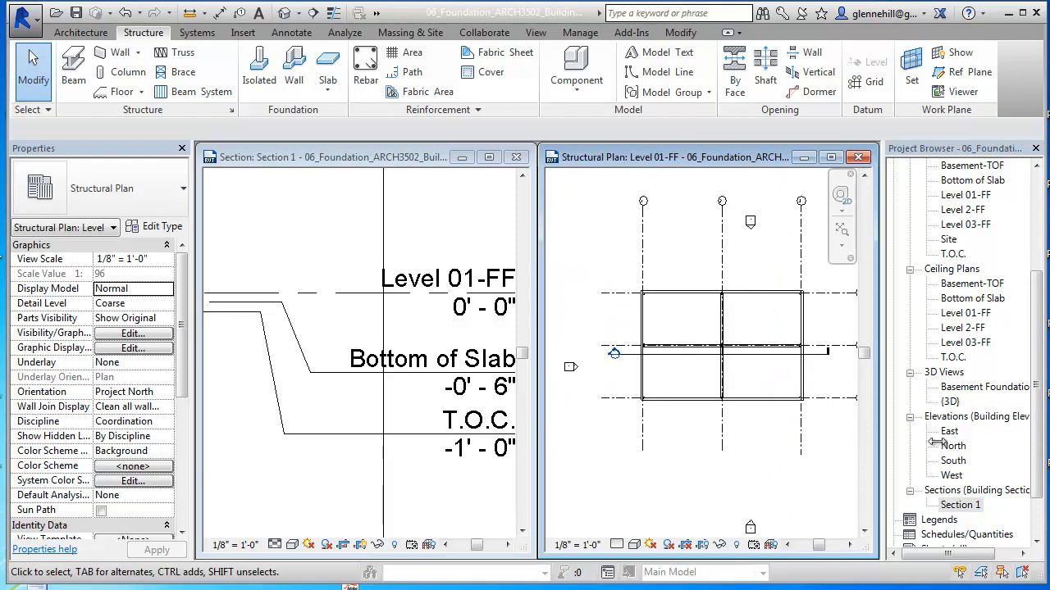
Step: Open the Basement Foundation 3D view and maximize its window
click(960, 505)
scroll(970, 512, down, 2)
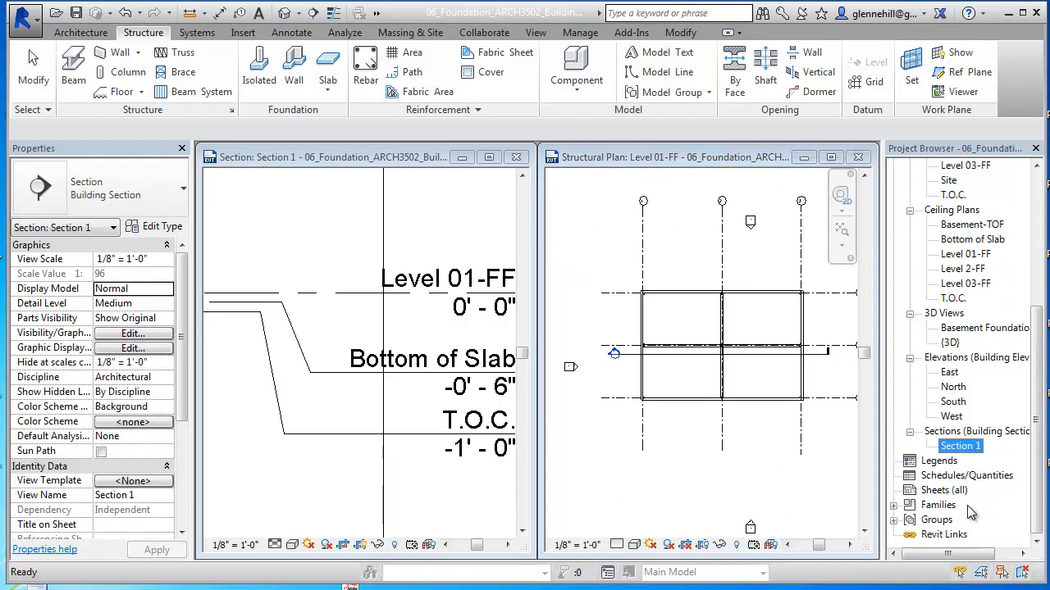
double_click(964, 330)
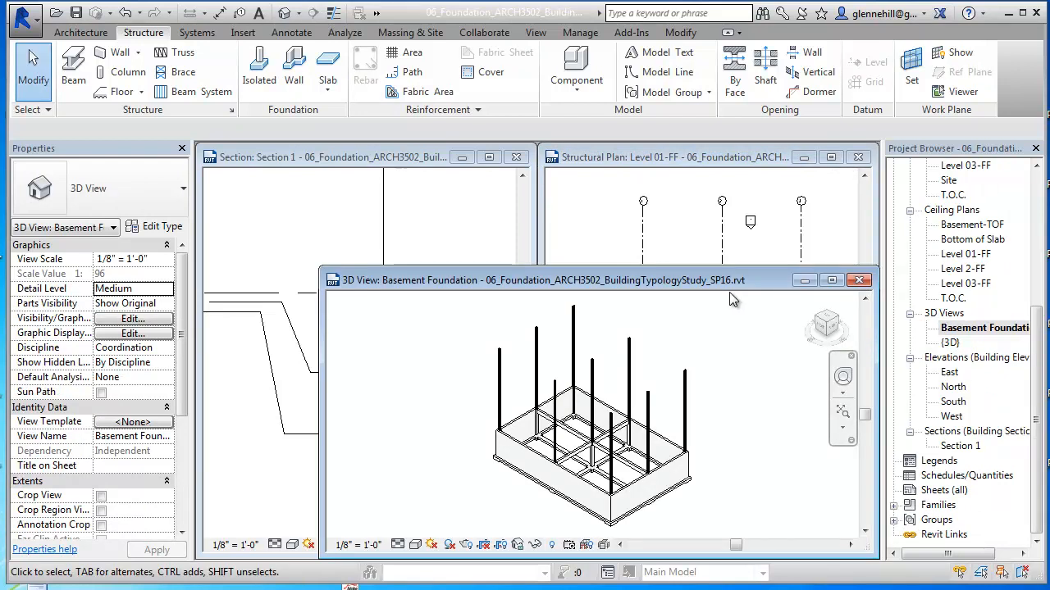
drag(681, 279, 651, 215)
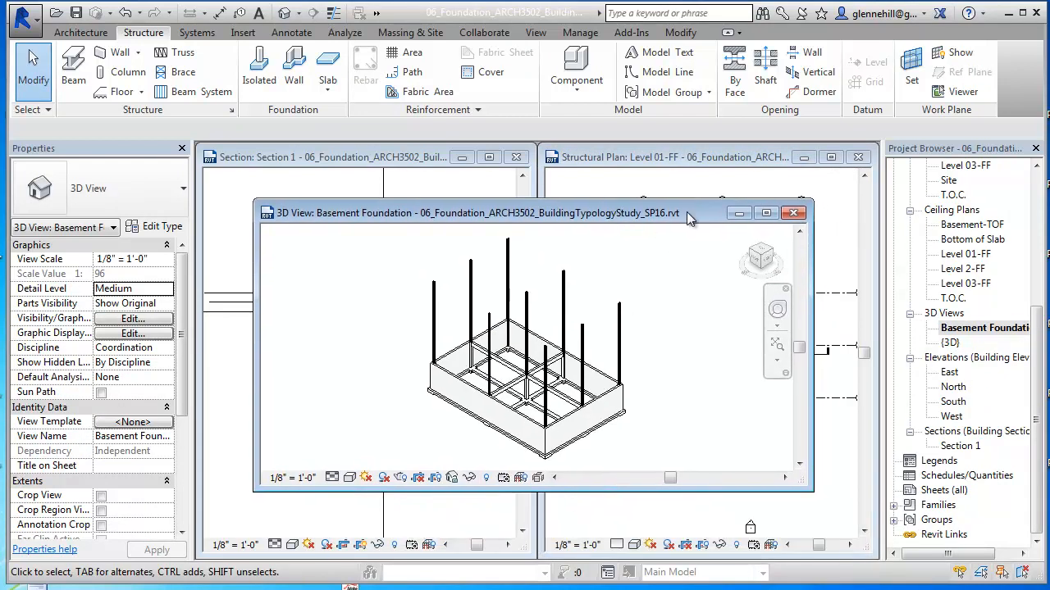
double_click(654, 213)
Step: Select the 12 x 24 beam along grid B in the 3D view and inspect how the beams meet the concrete columns
scroll(484, 337, up, 4)
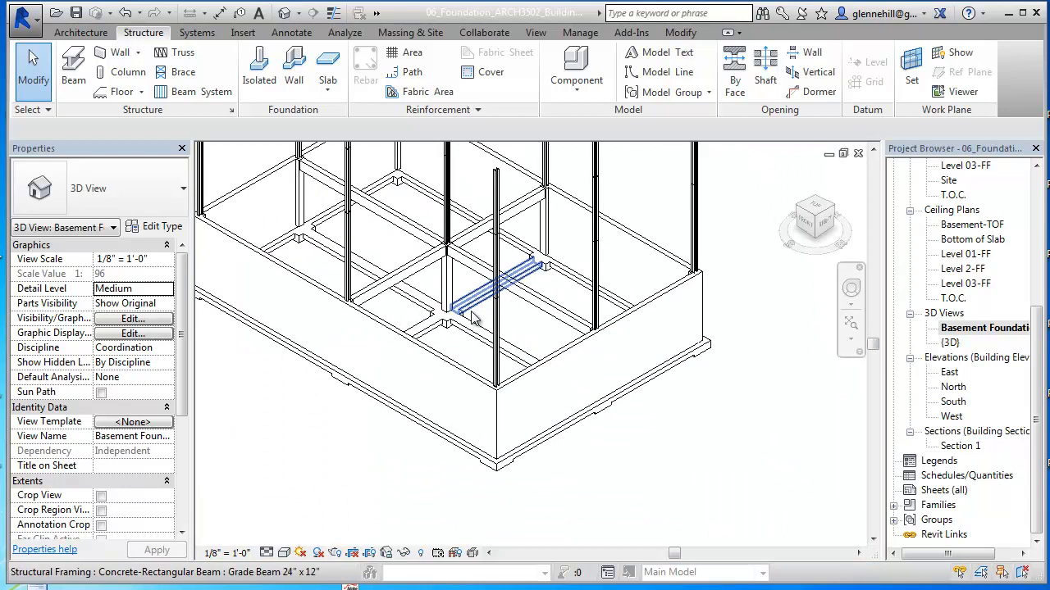
middle_drag(469, 315, 562, 351)
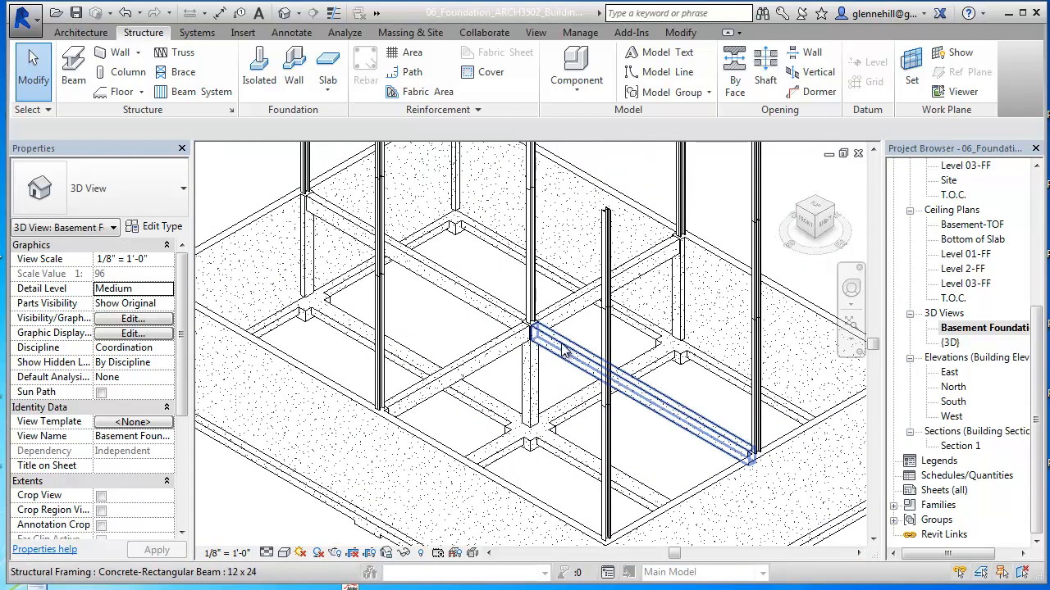
click(563, 351)
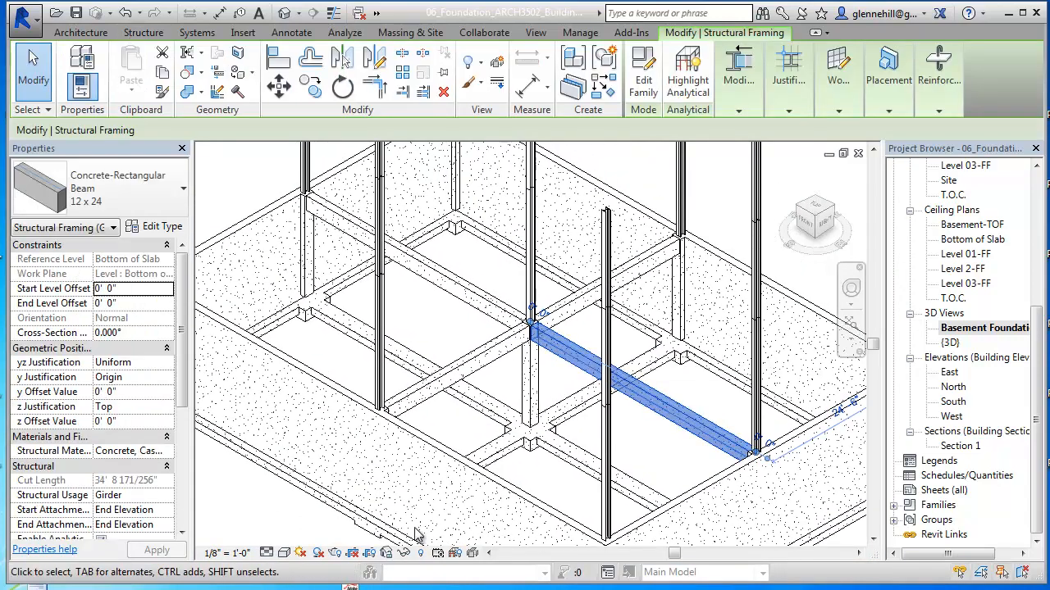
scroll(654, 230, up, 5)
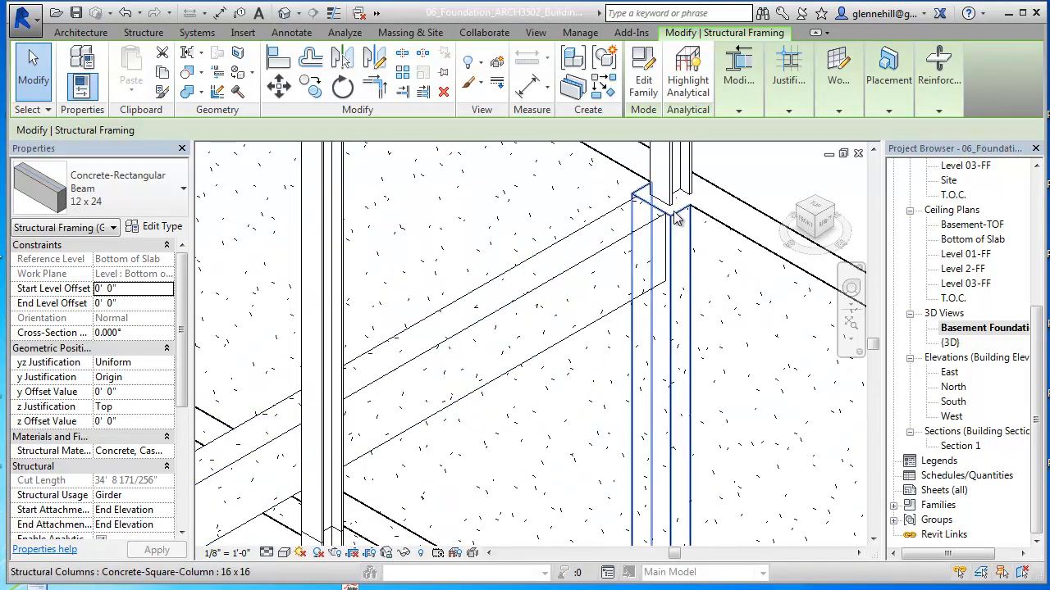
scroll(671, 302, down, 6)
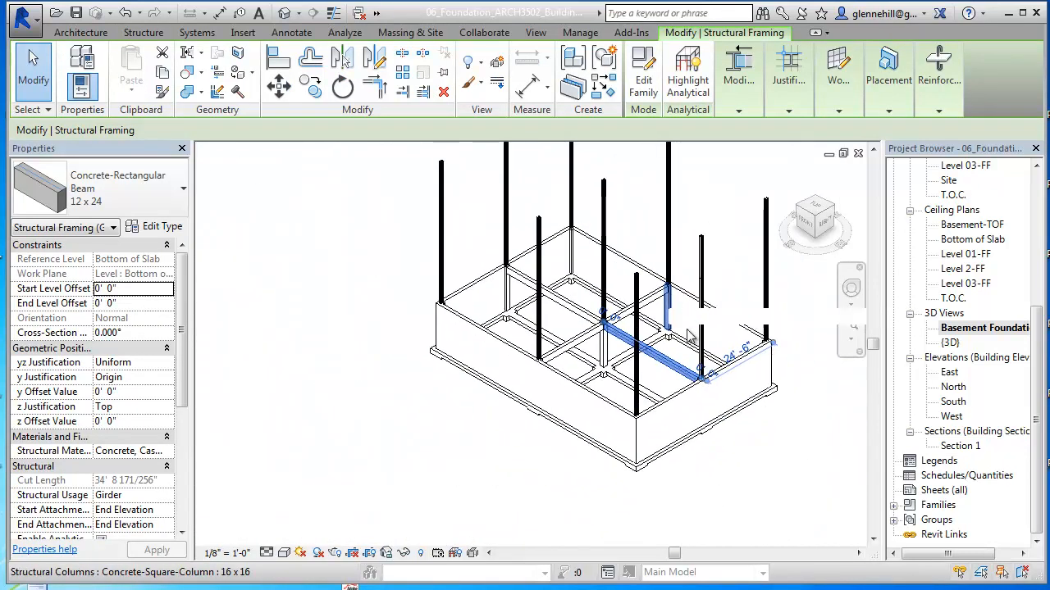
middle_drag(697, 399, 639, 447)
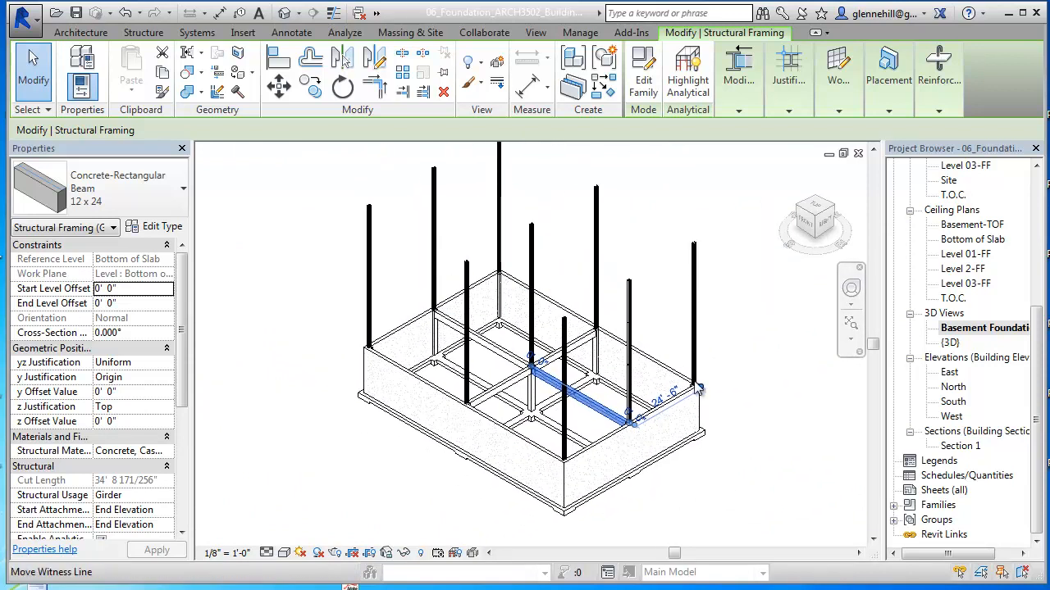